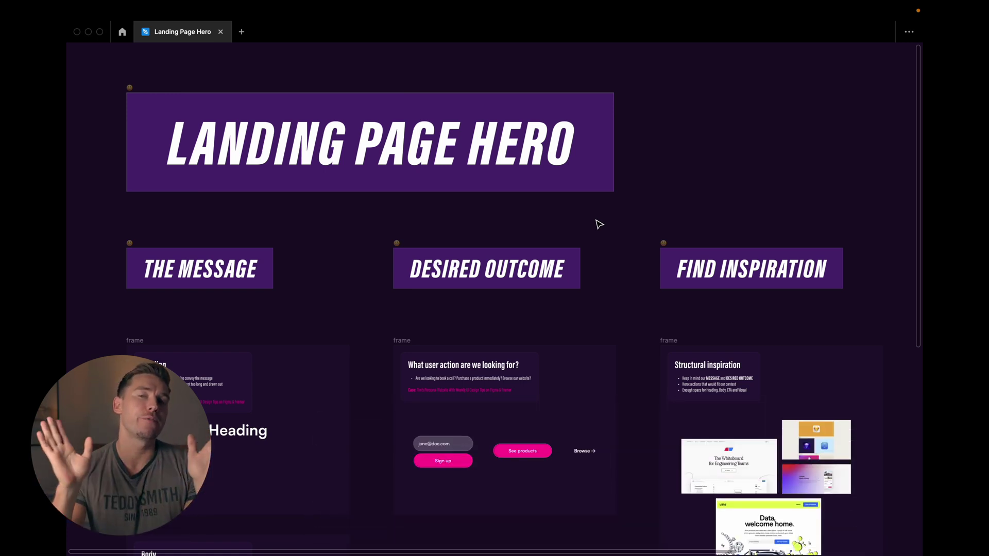
# Scroll through the Body and Visuals brief cards and back to the Heading card and its placeholder title
pyautogui.scroll(-1, 377, 204)
pyautogui.hscroll(-1, 378, 204)
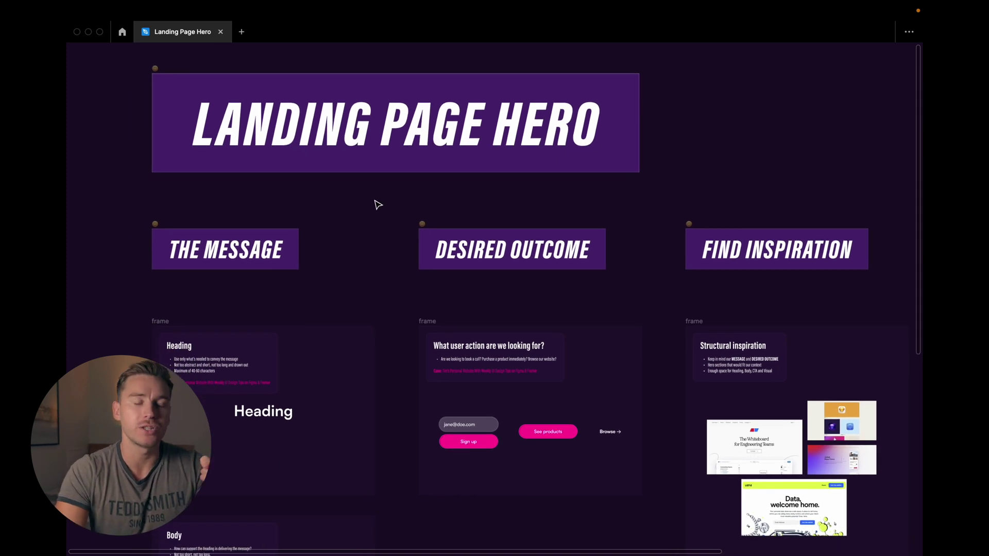
pyautogui.scroll(10, 549, 278)
pyautogui.scroll(-2, 549, 278)
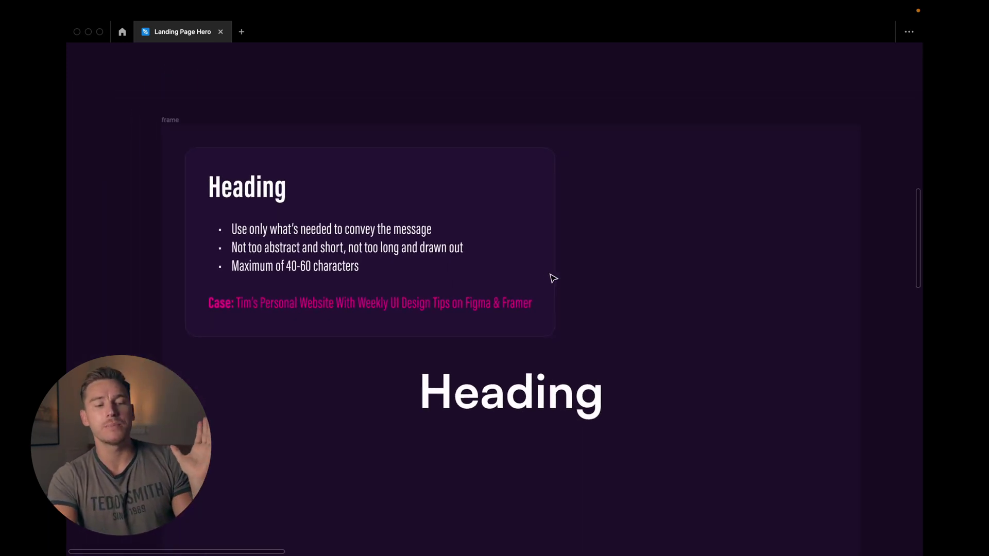
pyautogui.scroll(-5, 556, 276)
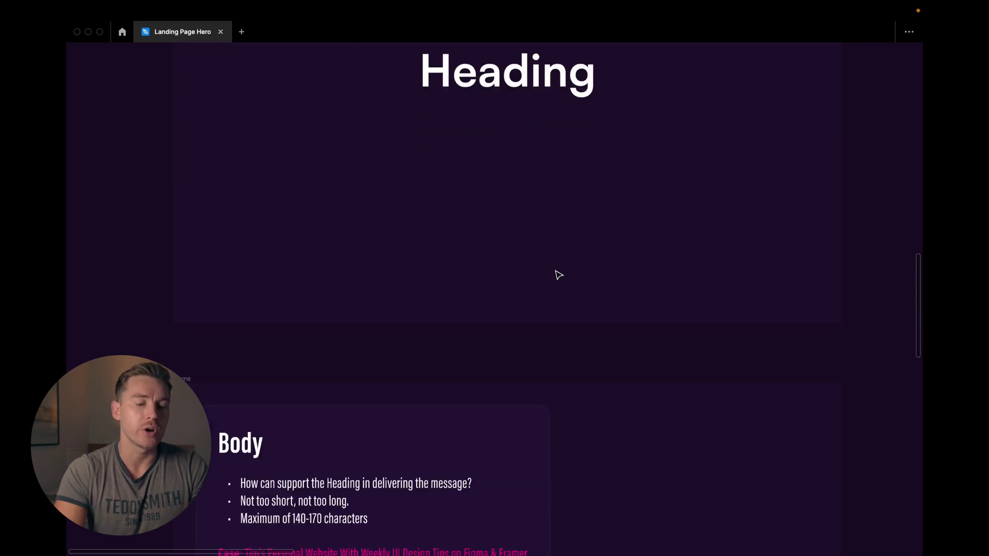
pyautogui.scroll(-5, 558, 274)
pyautogui.scroll(-10, 559, 274)
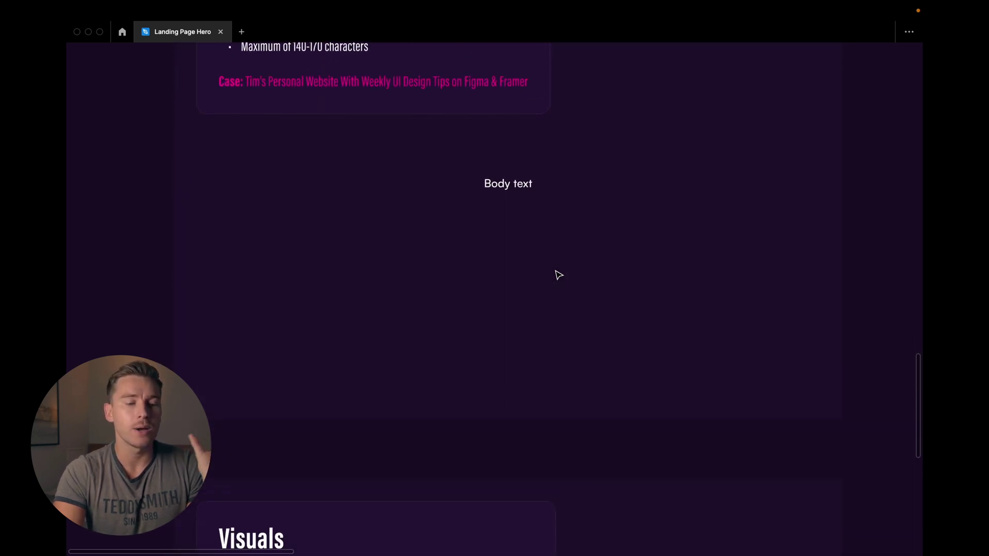
pyautogui.scroll(15, 559, 275)
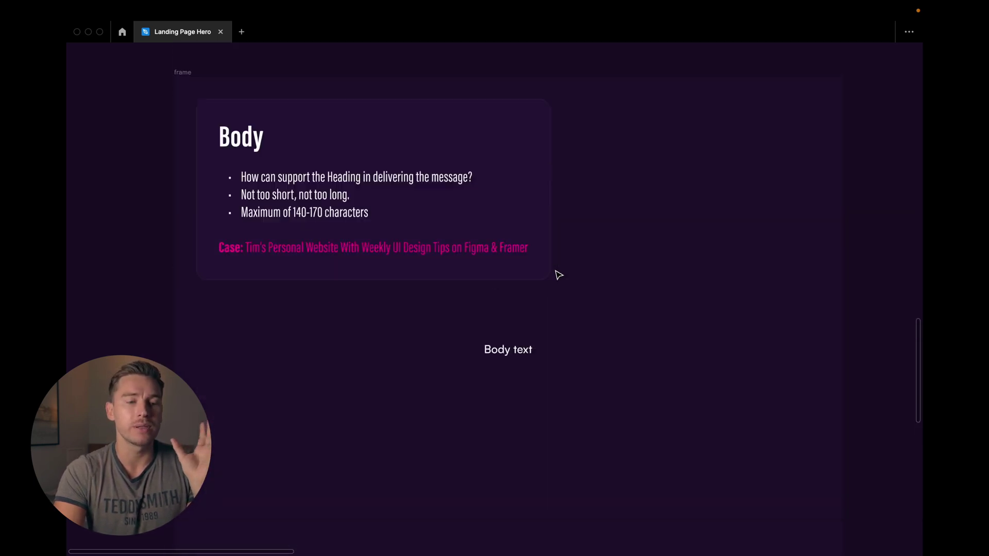
pyautogui.scroll(-2, 559, 275)
pyautogui.hscroll(2, 559, 275)
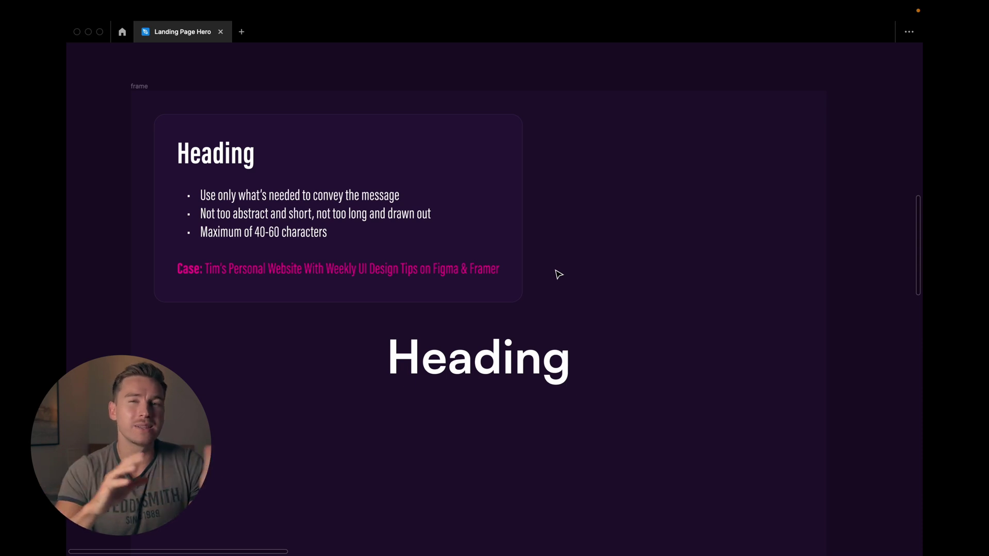
pyautogui.scroll(-1, 559, 274)
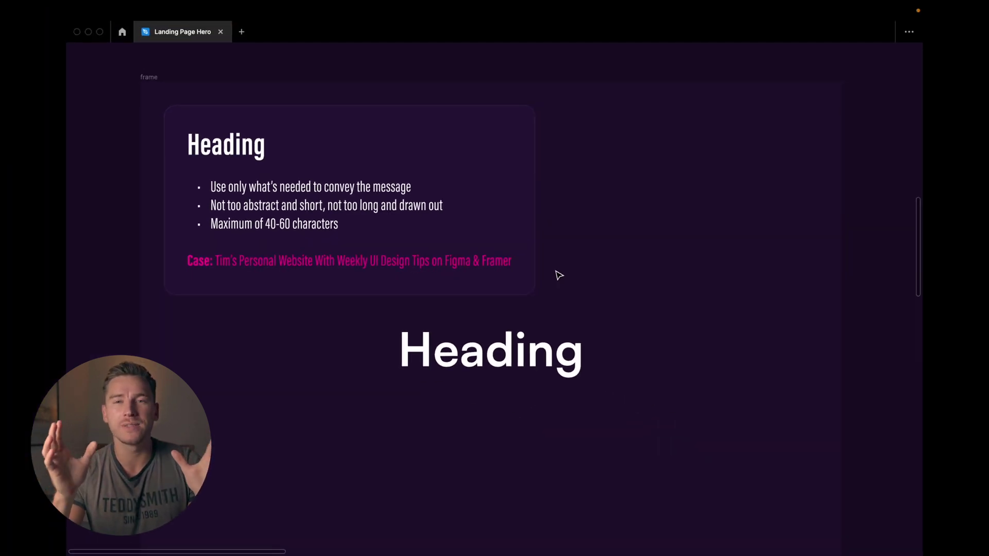
# Retype the placeholder Heading as 'Weekly UI Design tips & tricks', correcting the 'Desgin' typo
pyautogui.click(536, 328)
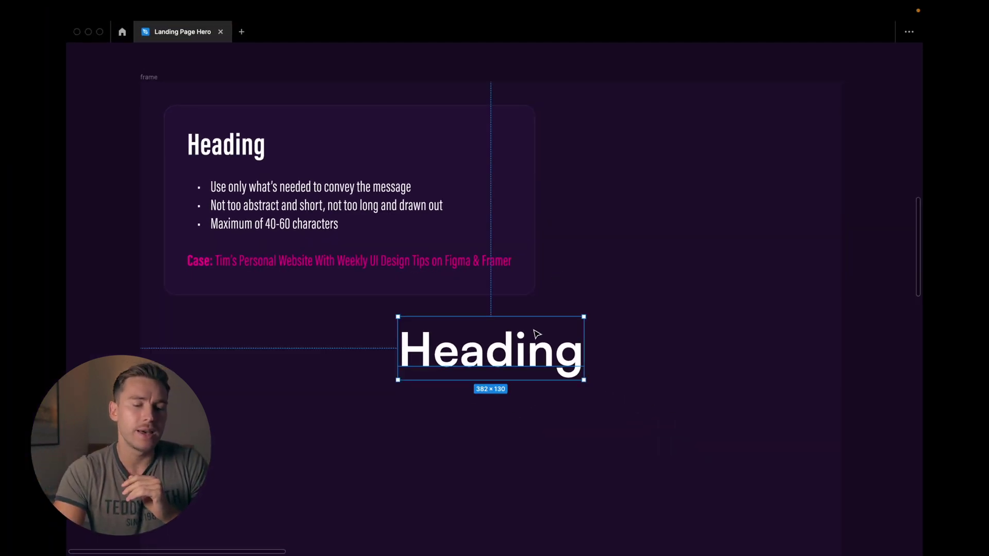
pyautogui.scroll(3, 472, 293)
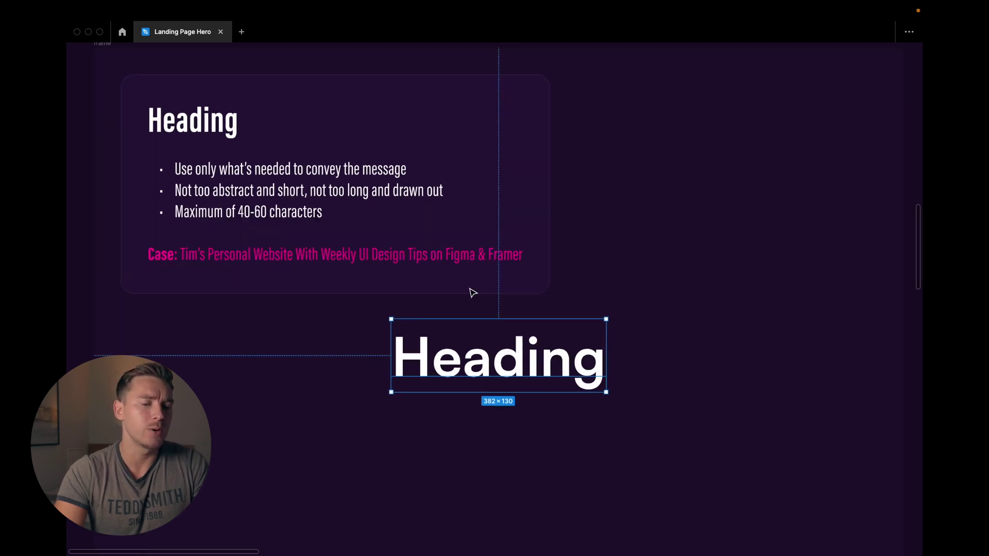
pyautogui.scroll(1, 473, 292)
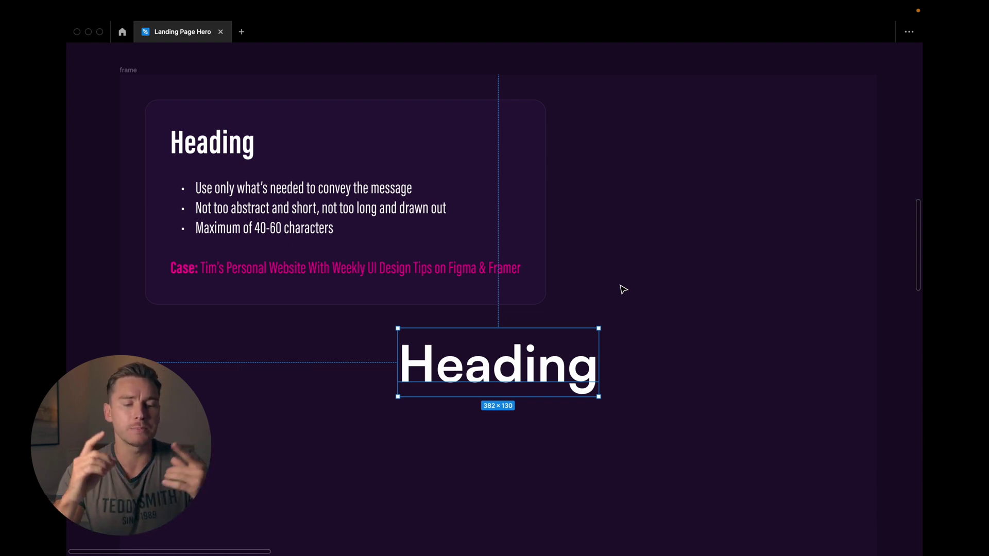
pyautogui.doubleClick(541, 359)
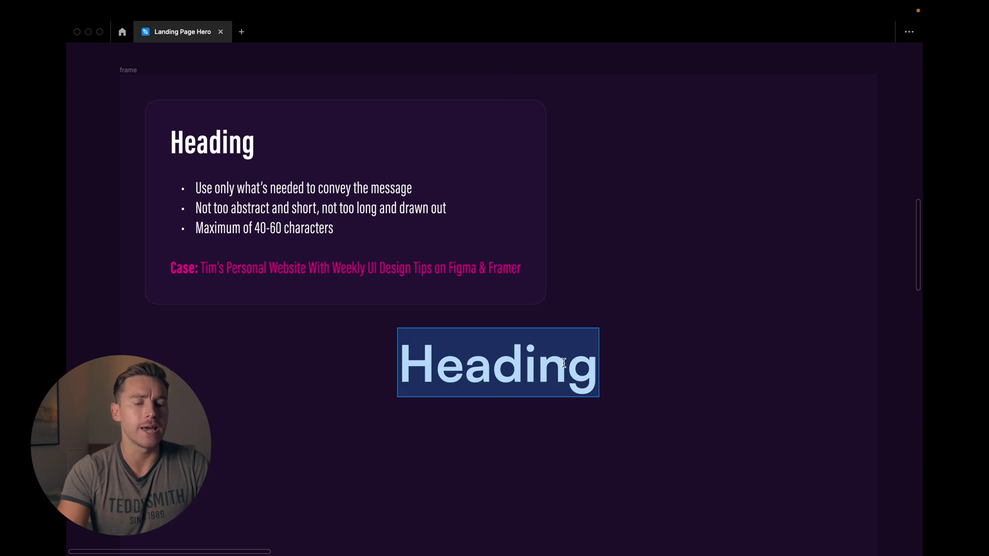
pyautogui.write('Weekly UI Desgin')
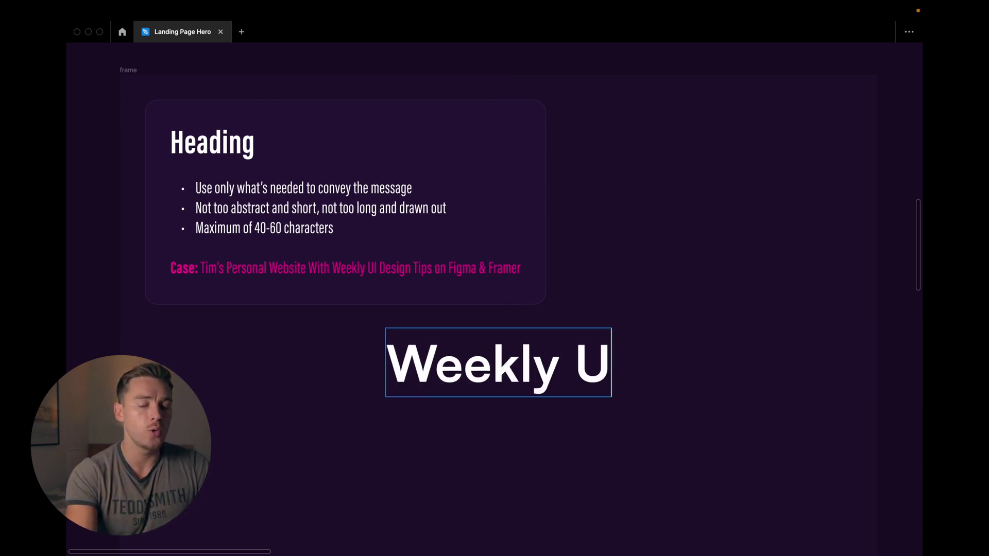
pyautogui.press('BackSpace')
pyautogui.press('BackSpace')
pyautogui.press('BackSpace')
pyautogui.write('ign tips')
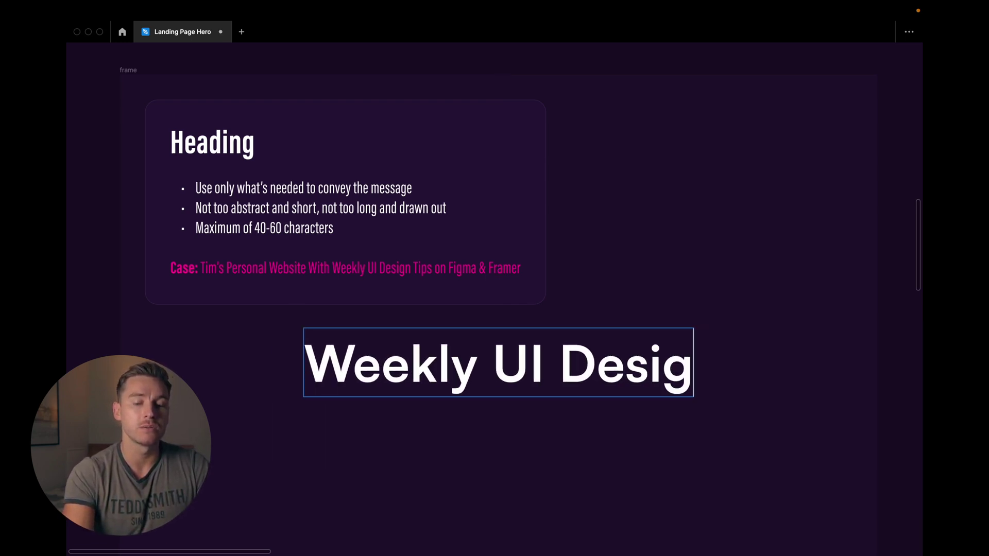
pyautogui.write(' & tricks')
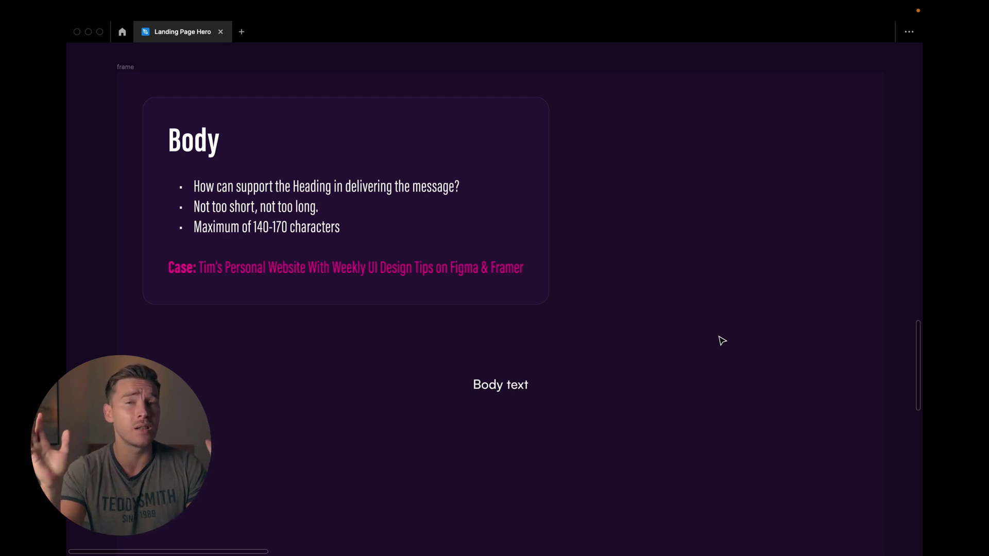
# Replace the 'Body text' placeholder with 'Every Wednesday you will get Figma & Framer tips and tricks to your inbox.'
pyautogui.scroll(-1, 689, 340)
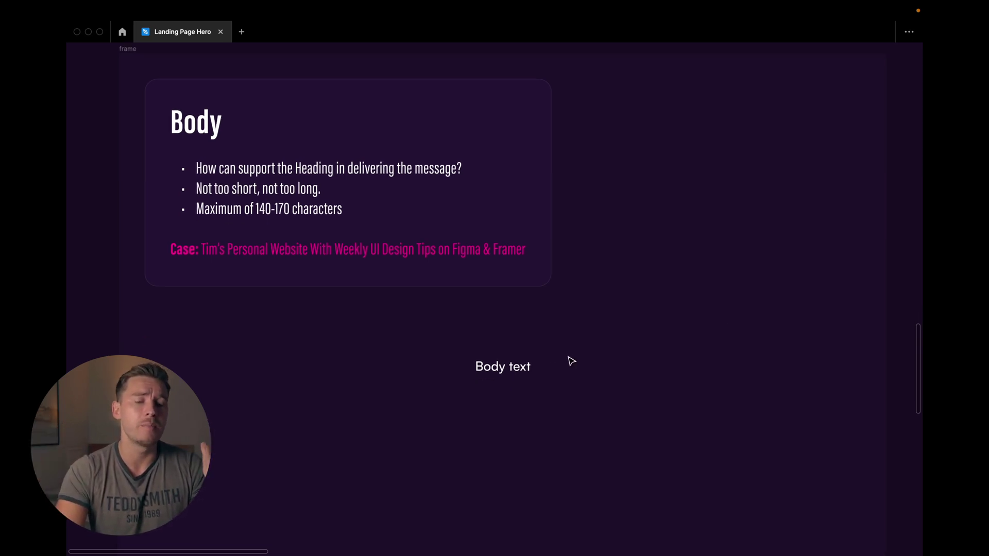
pyautogui.click(514, 363)
pyautogui.doubleClick(518, 363)
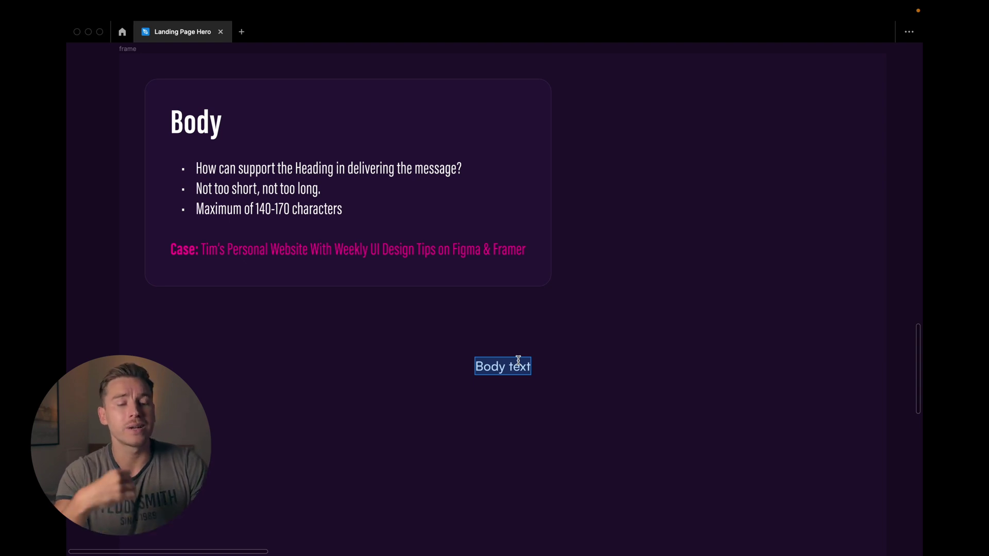
pyautogui.scroll(2, 518, 359)
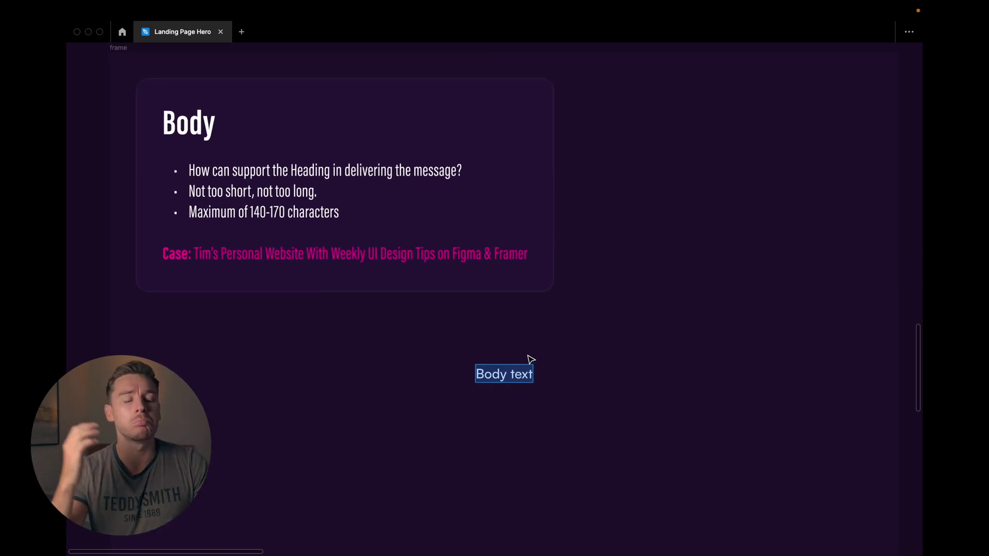
pyautogui.write('Every Wednesday yo')
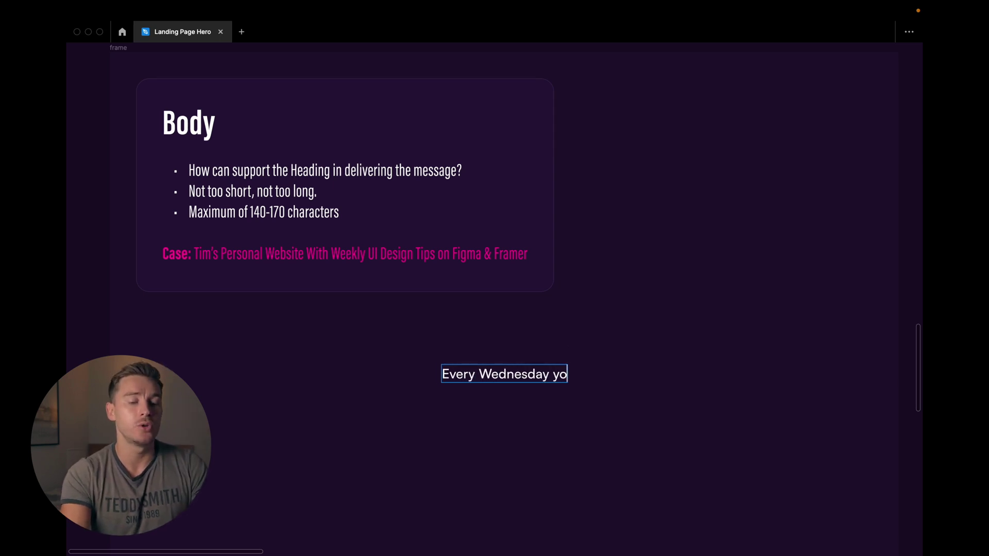
pyautogui.write('u will get')
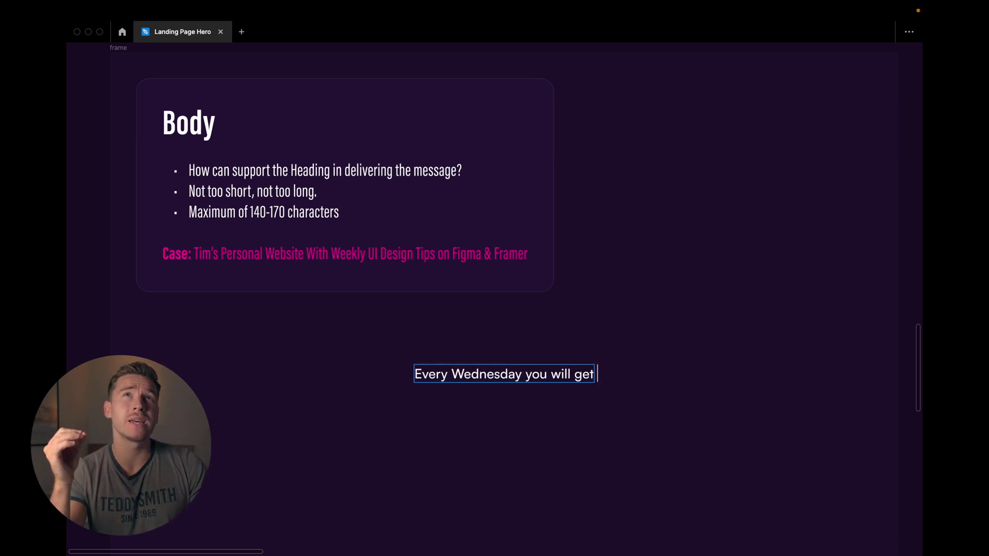
pyautogui.write(' Figma &')
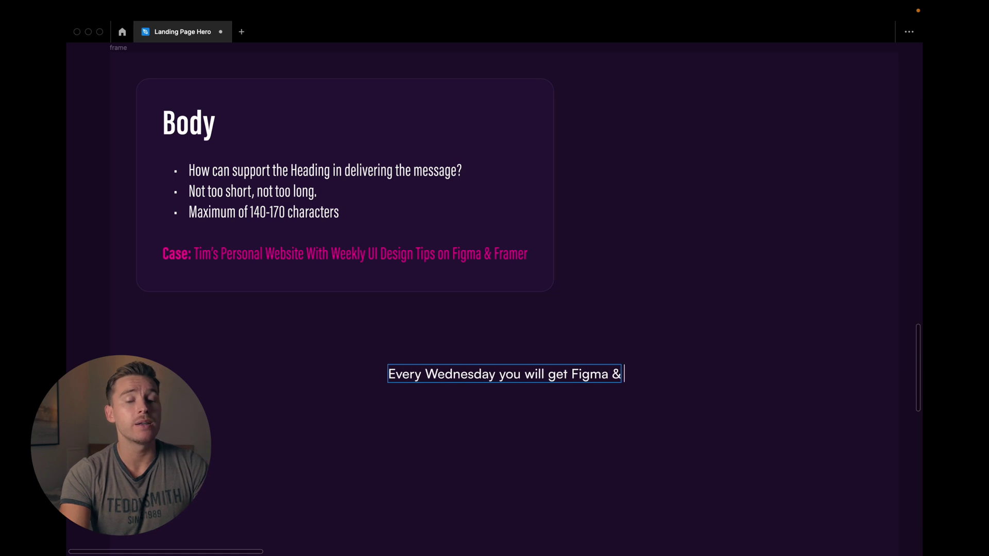
pyautogui.write(' Framer tips an')
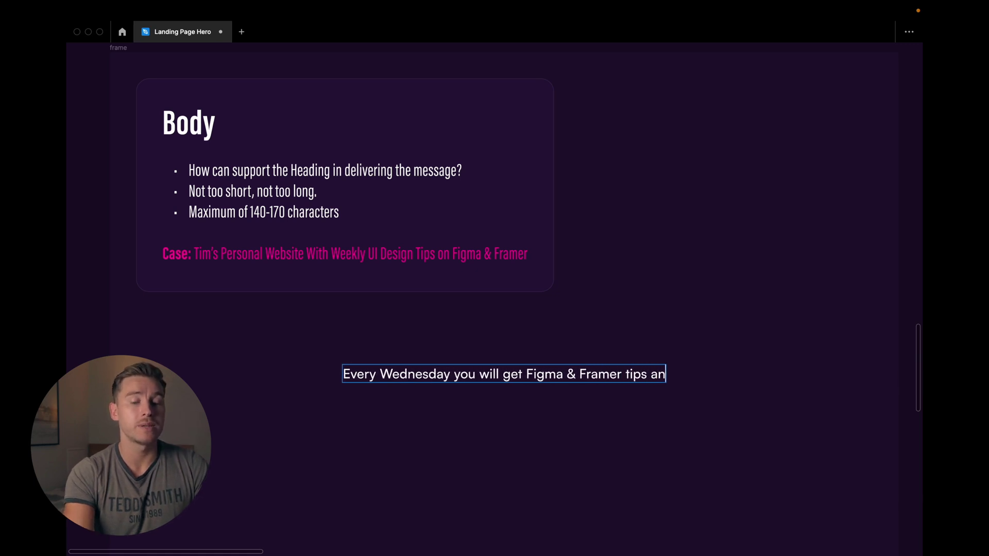
pyautogui.write('tricks into')
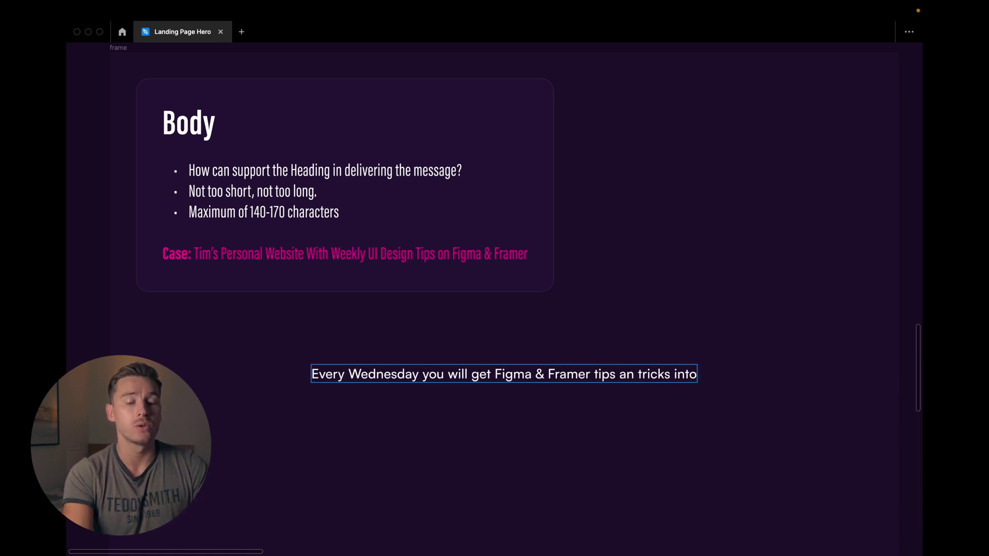
pyautogui.press('BackSpace')
pyautogui.press('BackSpace')
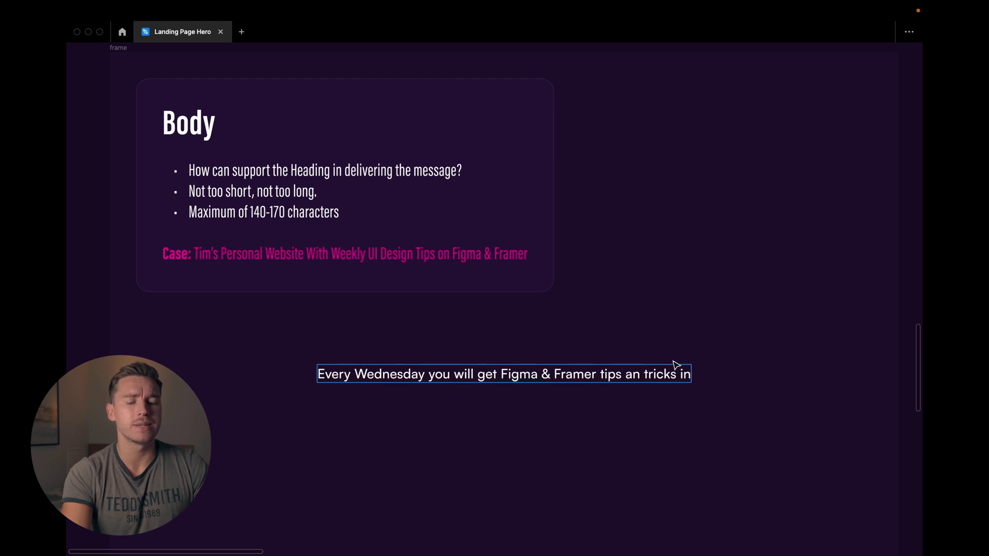
pyautogui.click(642, 374)
pyautogui.write('d')
pyautogui.click(701, 372)
pyautogui.press('BackSpace')
pyautogui.press('BackSpace')
pyautogui.write('to ')
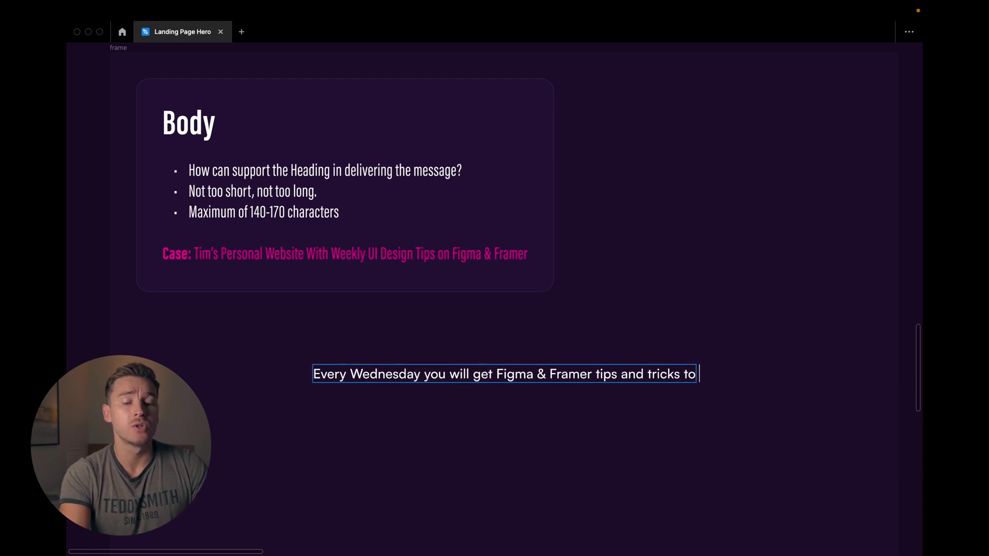
pyautogui.write('your inbox.')
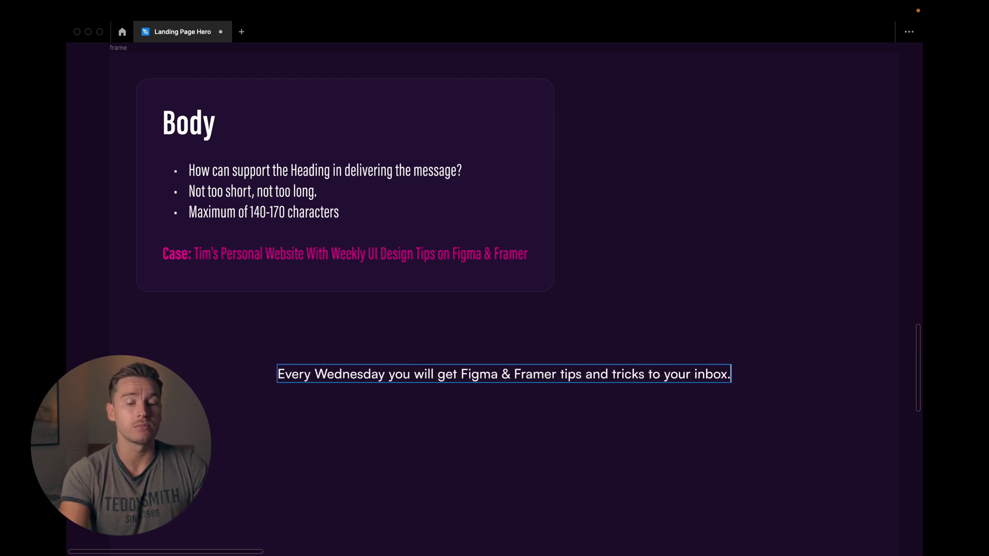
pyautogui.click(699, 352)
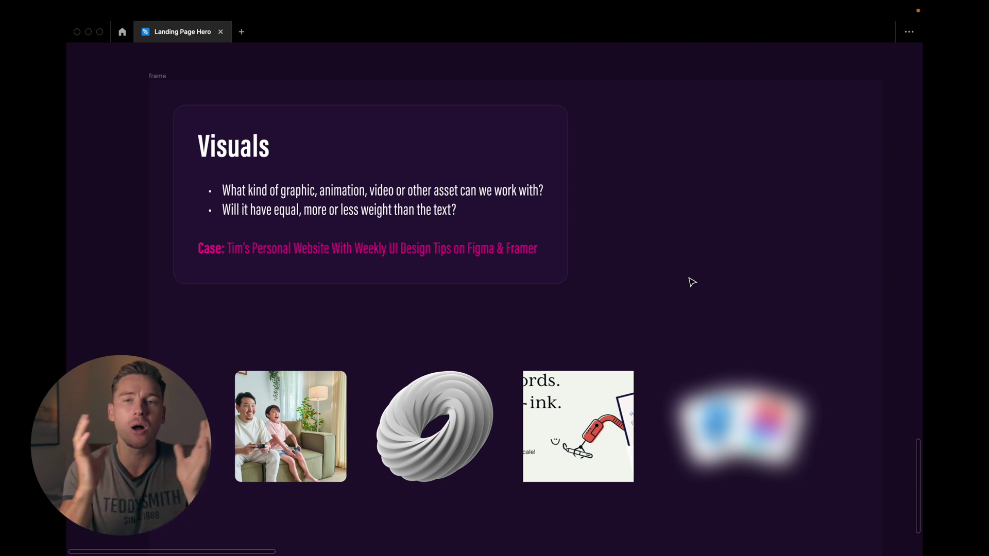
# Select each visual sample in turn, ending on the blurred icon illustration
pyautogui.scroll(-2, 629, 263)
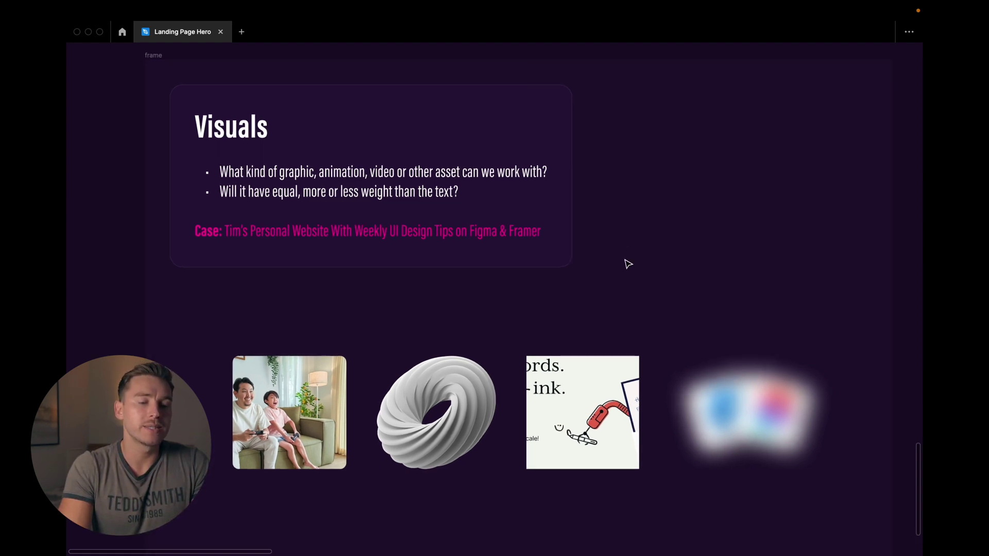
pyautogui.click(335, 379)
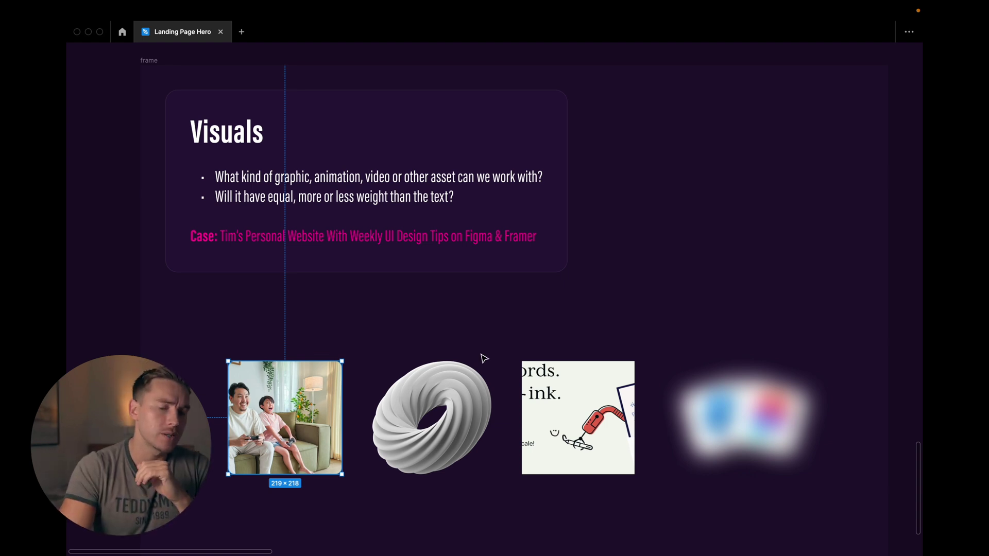
pyautogui.click(463, 378)
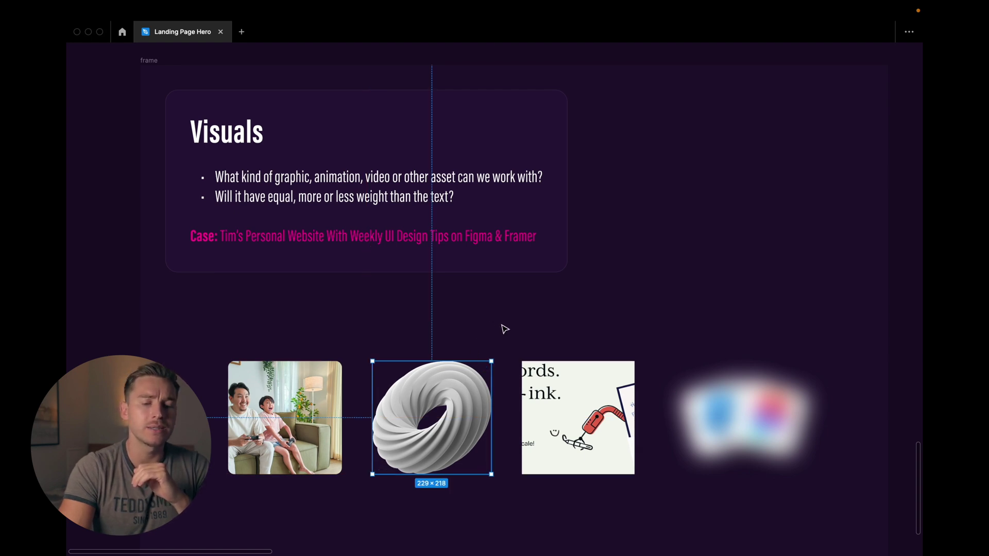
pyautogui.hscroll(1, 515, 335)
pyautogui.click(600, 408)
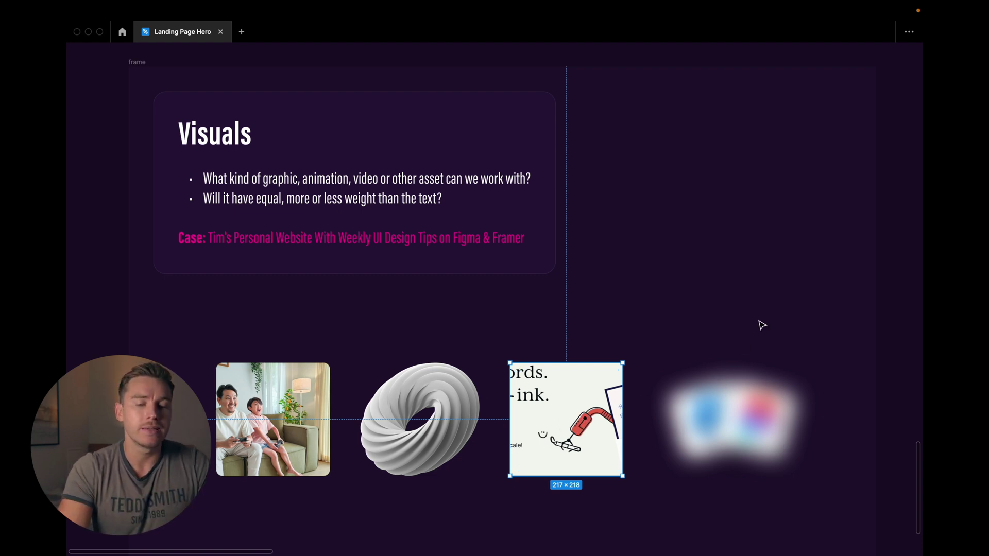
pyautogui.click(737, 407)
# Delete the illustration's Layer blur effect, then hide the editing panels again
pyautogui.hotkey('ctrl', '\\')
pyautogui.scroll(-5, 857, 396)
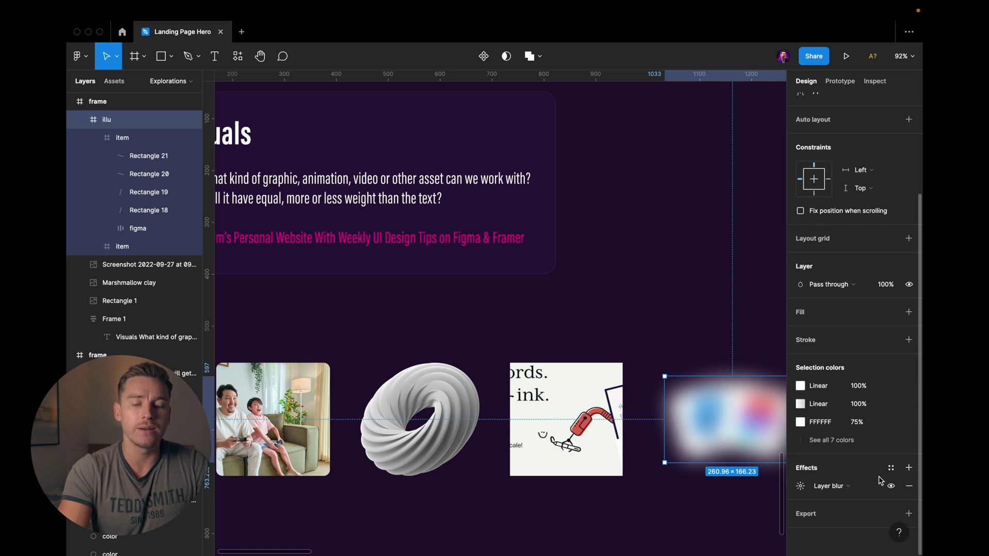
pyautogui.click(800, 486)
pyautogui.click(908, 487)
pyautogui.hscroll(3, 667, 336)
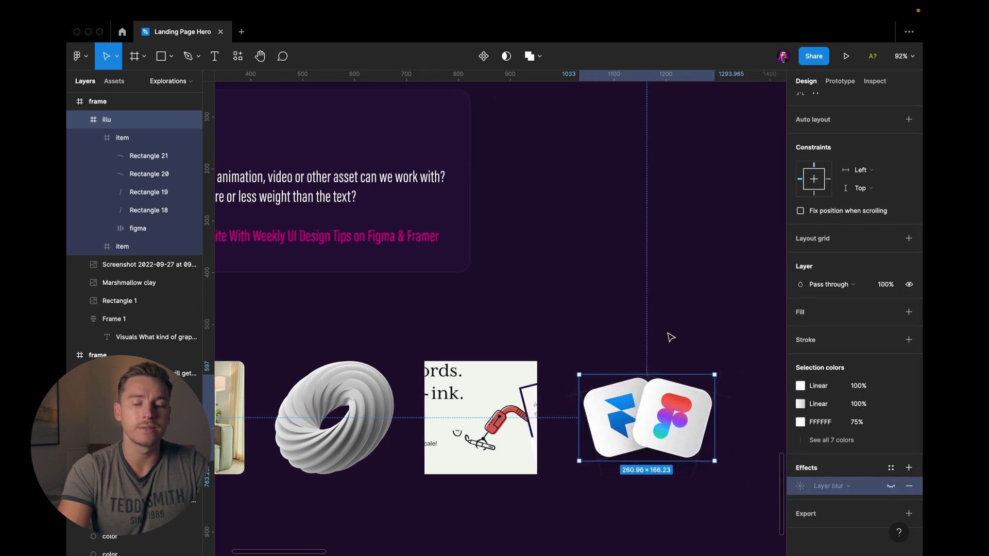
pyautogui.click(668, 339)
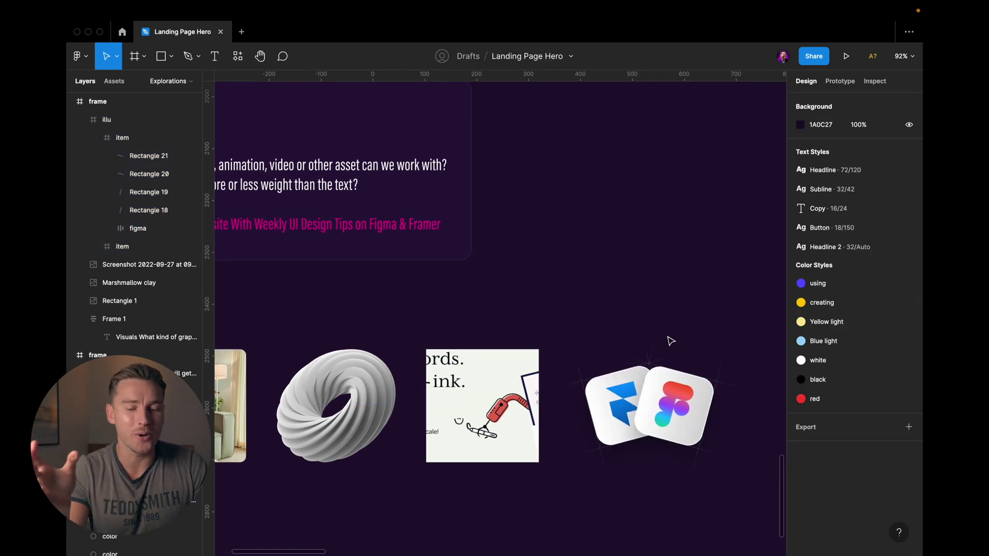
pyautogui.click(695, 398)
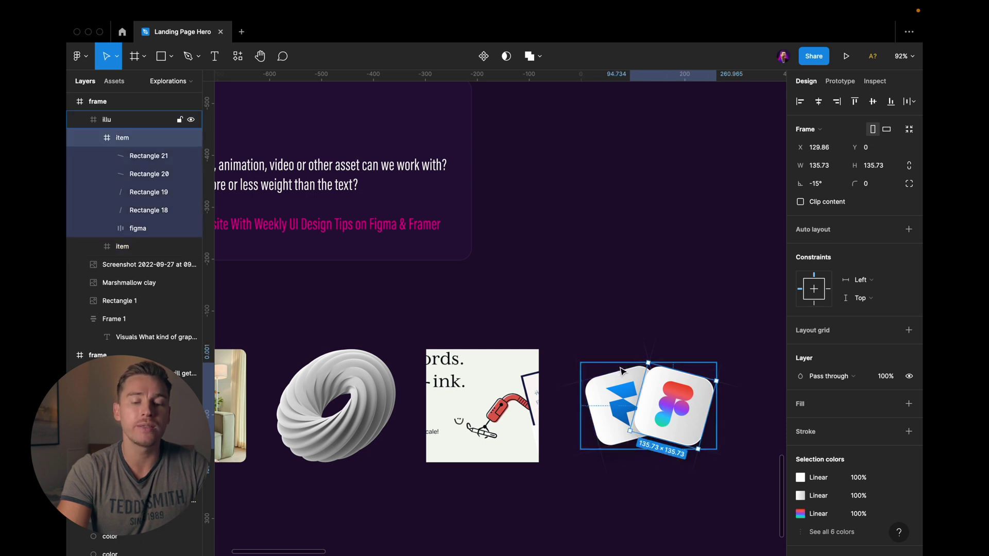
pyautogui.press('super+backslash')
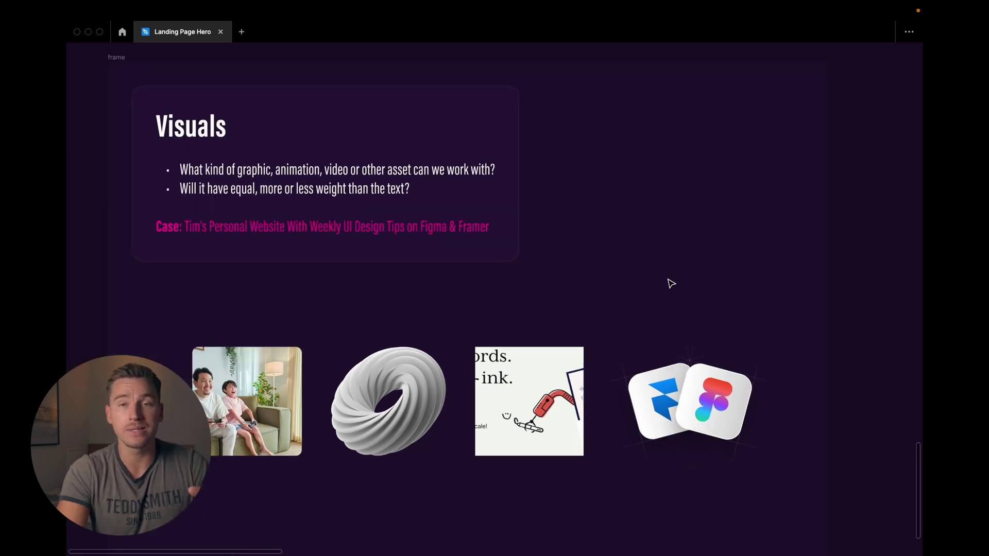
pyautogui.hscroll(-2, 671, 283)
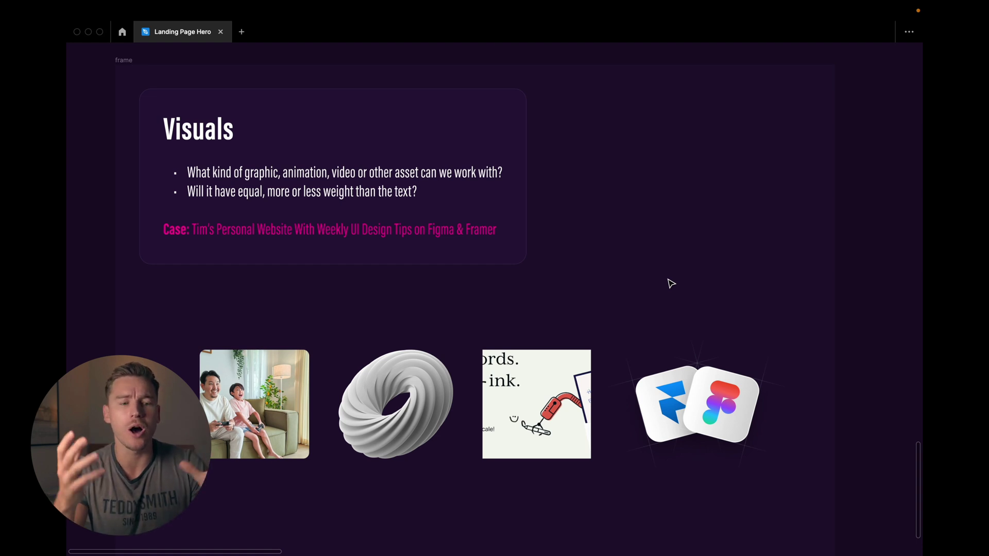
# Step with N past the Desired Outcome and user-action frames to Structural inspiration
pyautogui.press('n')
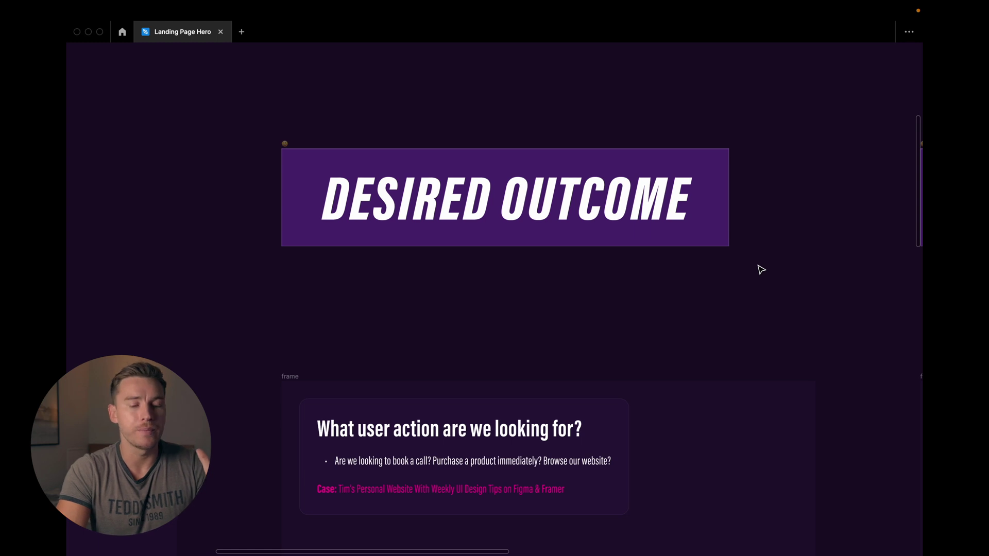
pyautogui.press('n')
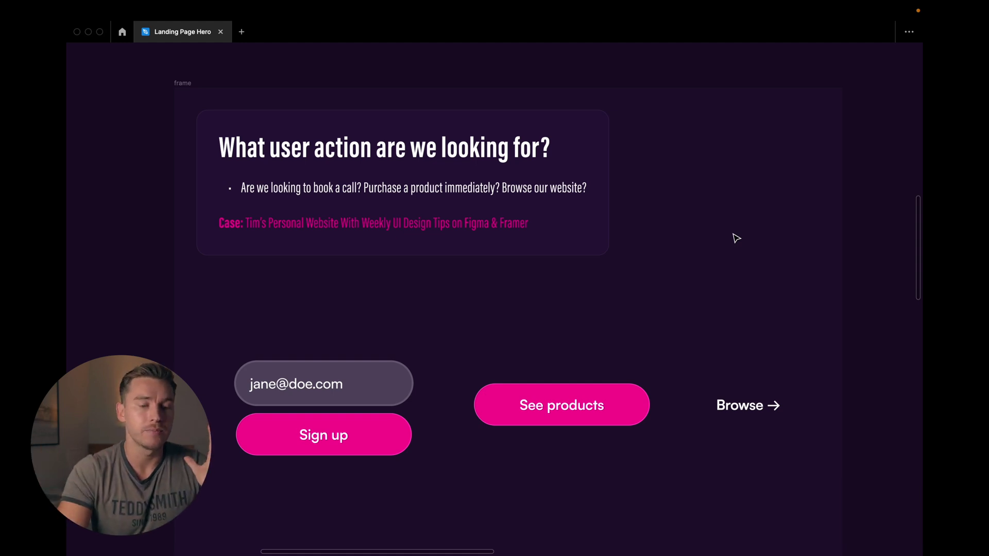
pyautogui.scroll(3, 676, 265)
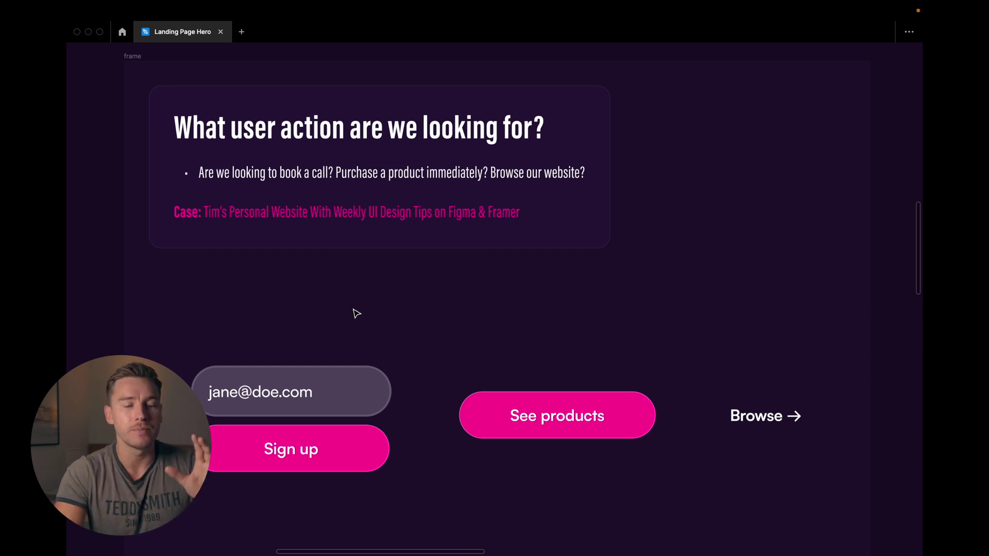
pyautogui.press('n')
pyautogui.press('n')
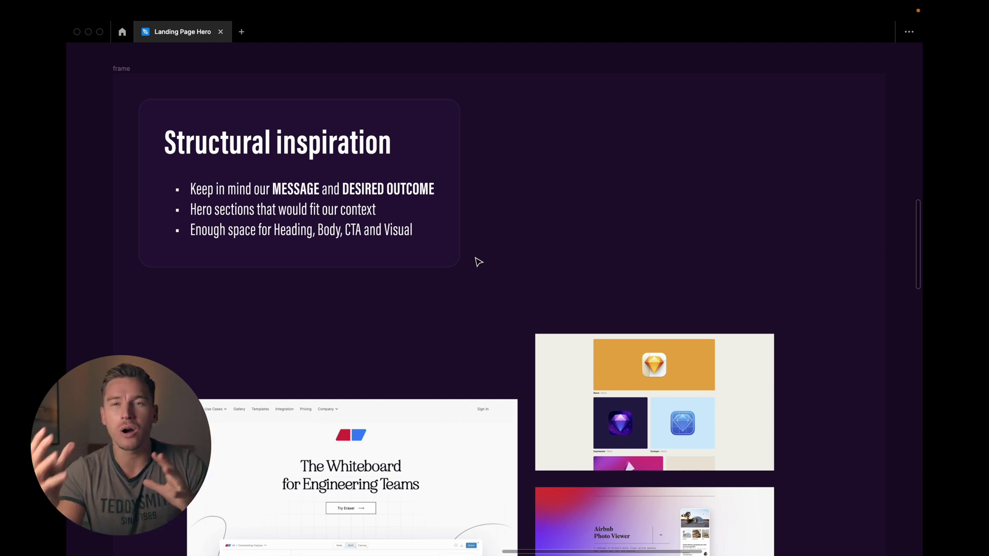
pyautogui.scroll(-1, 478, 261)
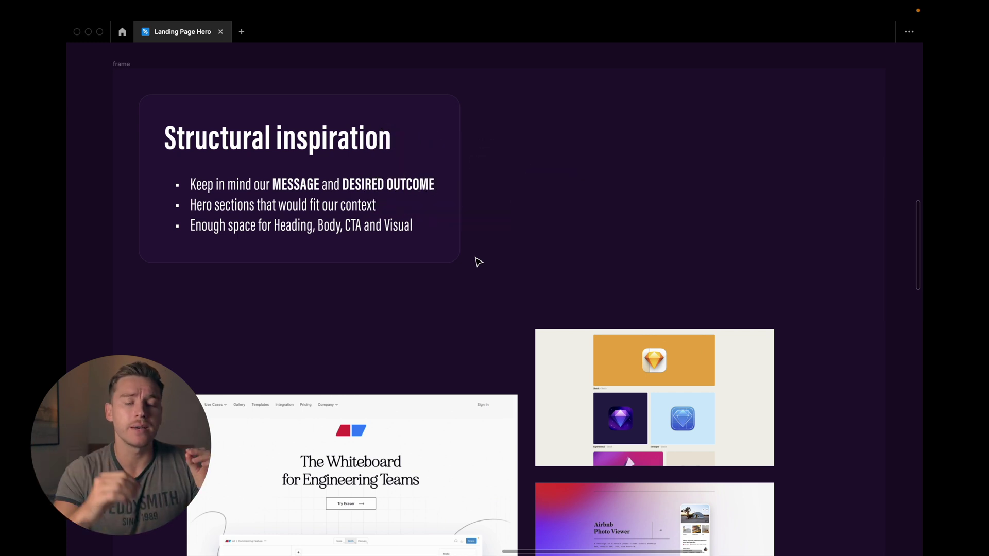
pyautogui.scroll(-5, 478, 262)
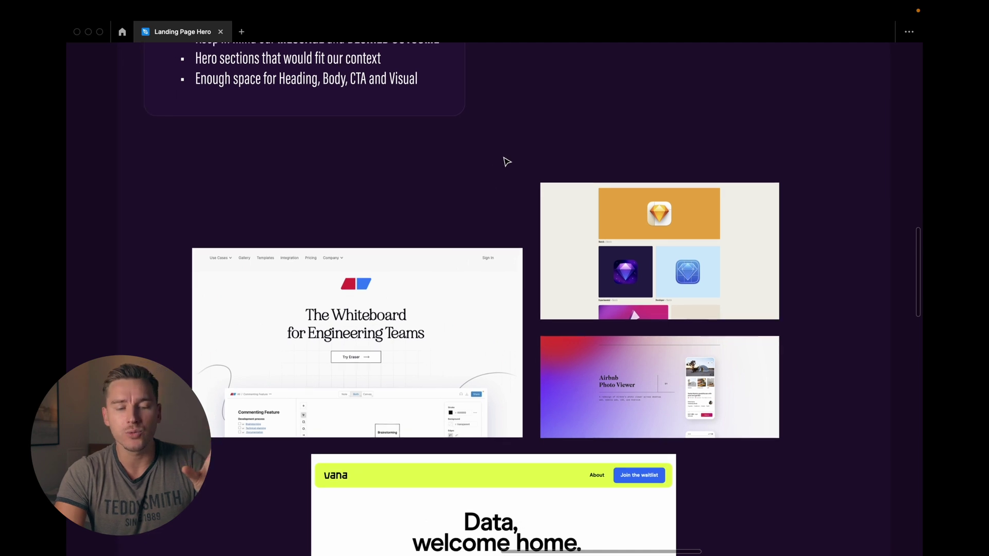
pyautogui.scroll(-3, 507, 162)
pyautogui.keyDown('ctrl'); pyautogui.scroll(1, 513, 135); pyautogui.keyUp('ctrl')
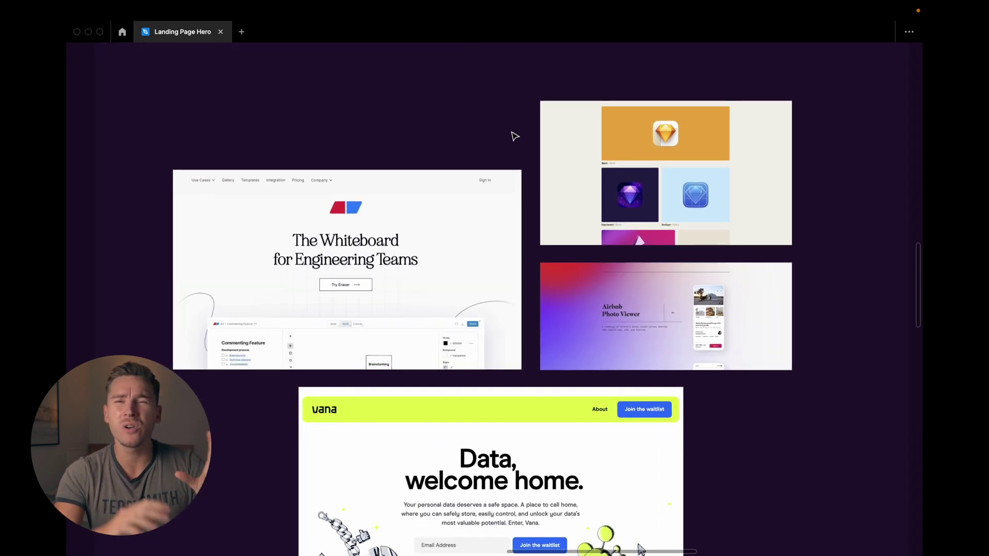
pyautogui.keyDown('ctrl'); pyautogui.scroll(2, 565, 126); pyautogui.keyUp('ctrl')
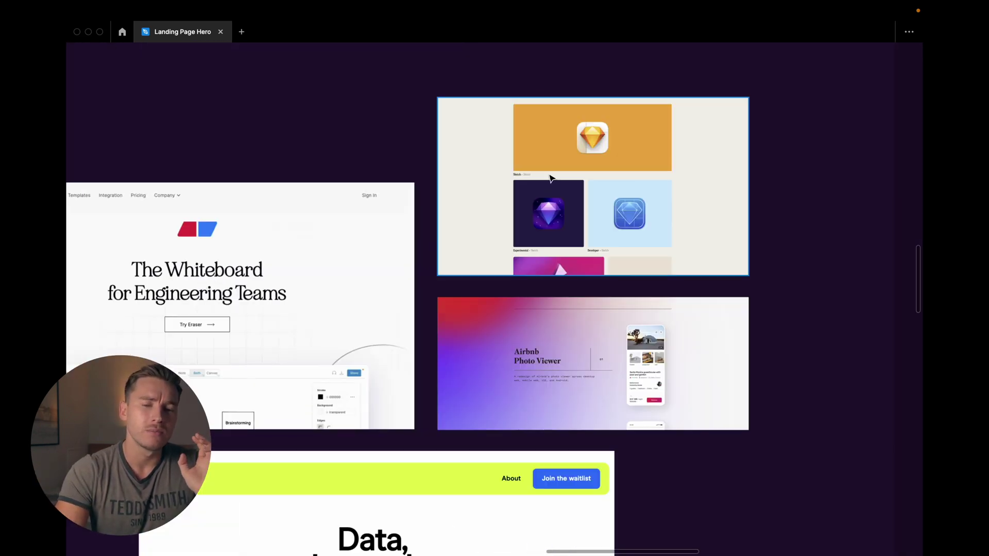
pyautogui.keyDown('ctrl'); pyautogui.scroll(3, 647, 161); pyautogui.keyUp('ctrl')
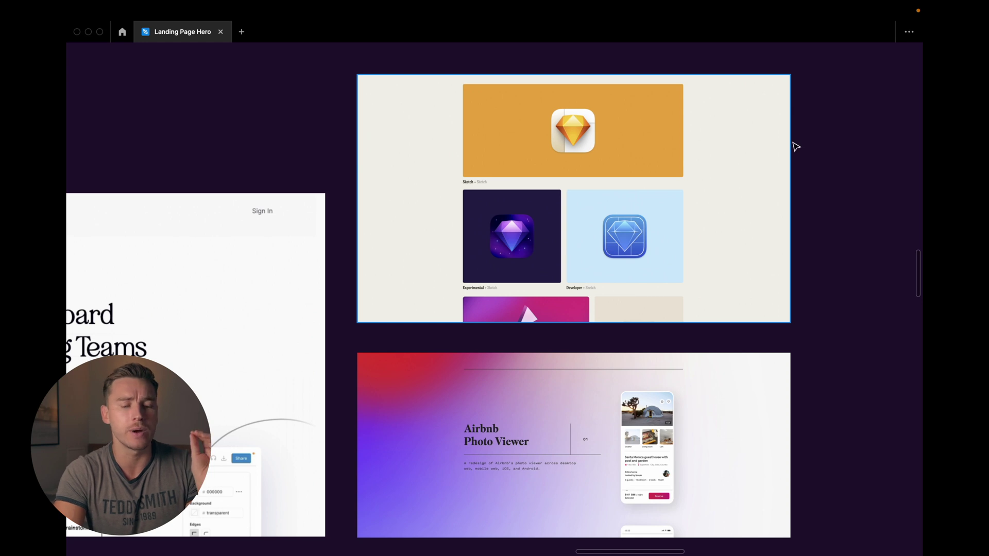
pyautogui.scroll(-2, 796, 146)
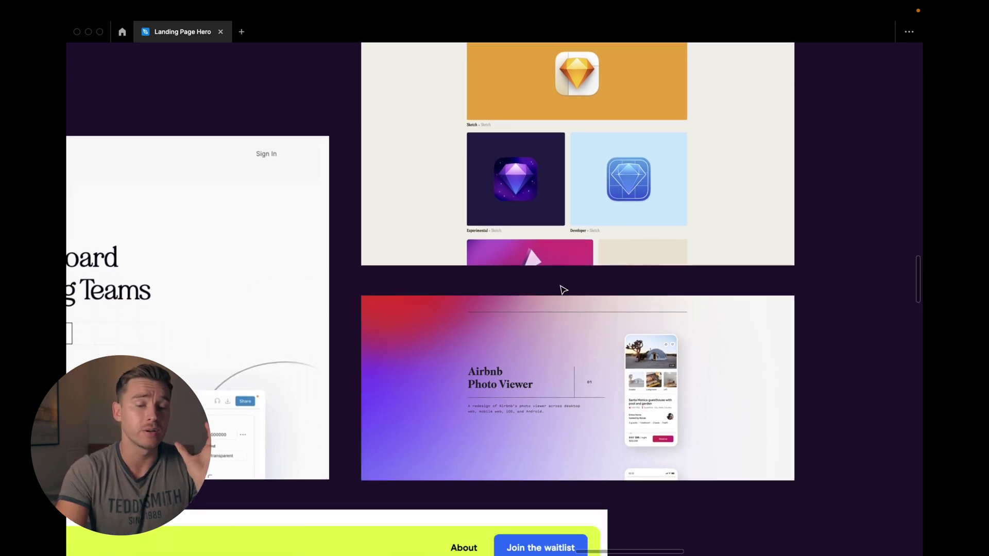
pyautogui.hscroll(-8, 564, 289)
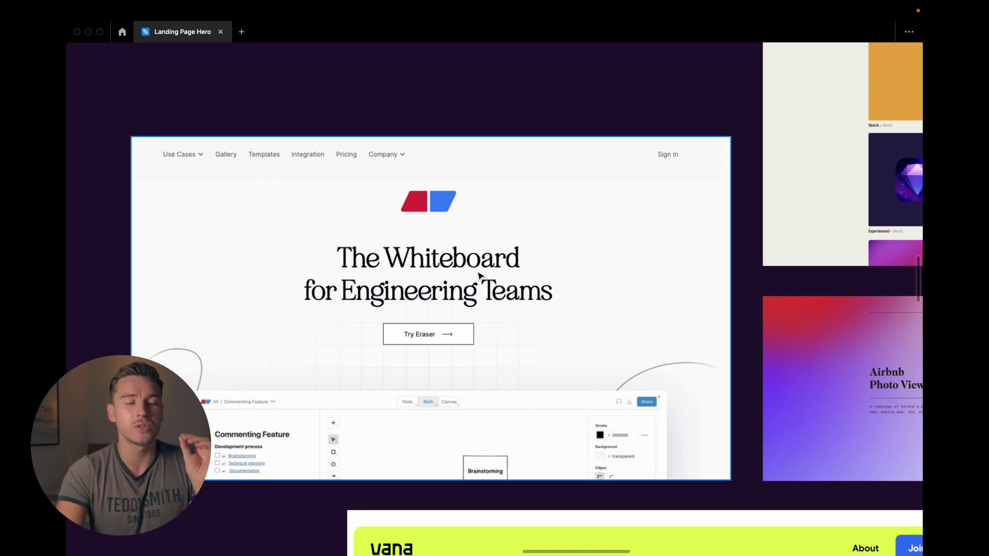
pyautogui.scroll(-10, 479, 275)
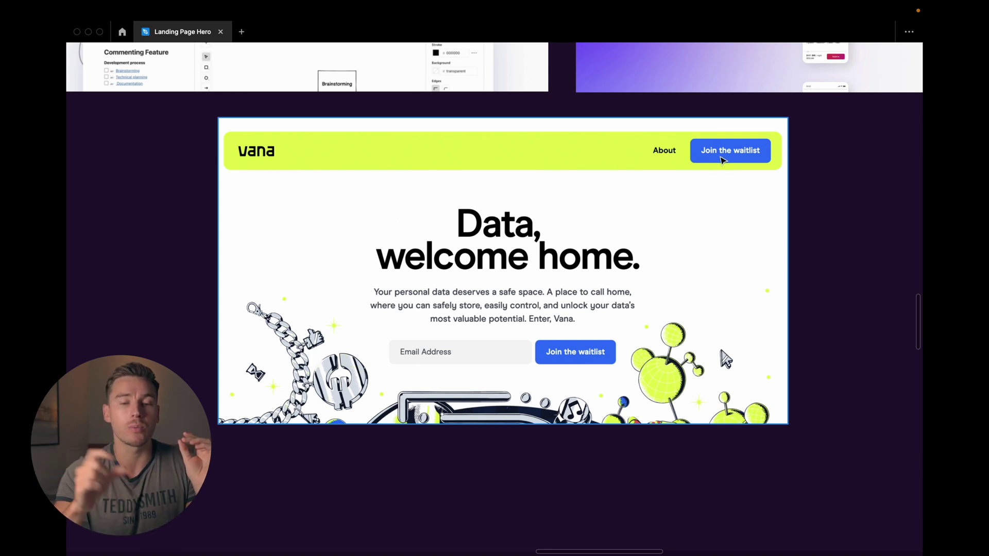
pyautogui.scroll(3, 723, 158)
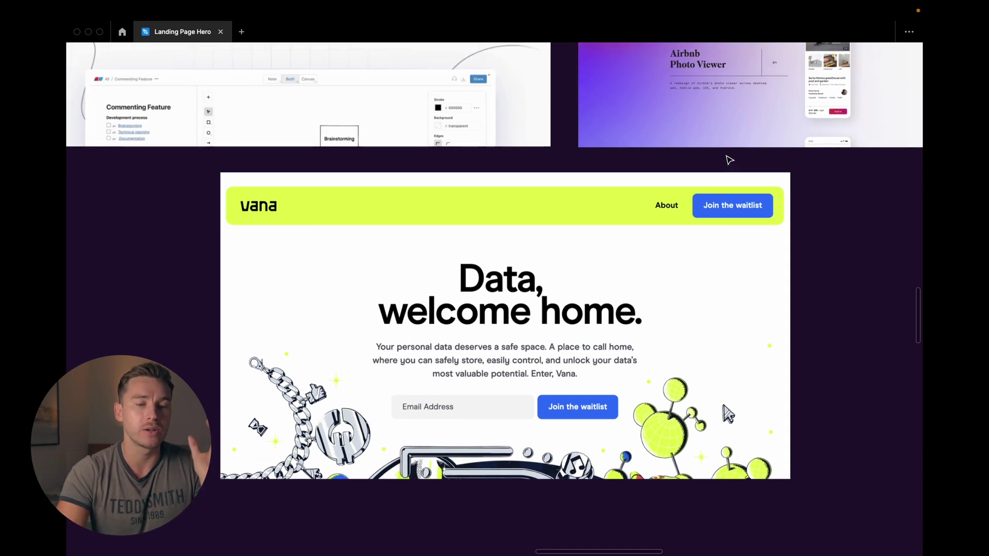
pyautogui.scroll(-1, 558, 334)
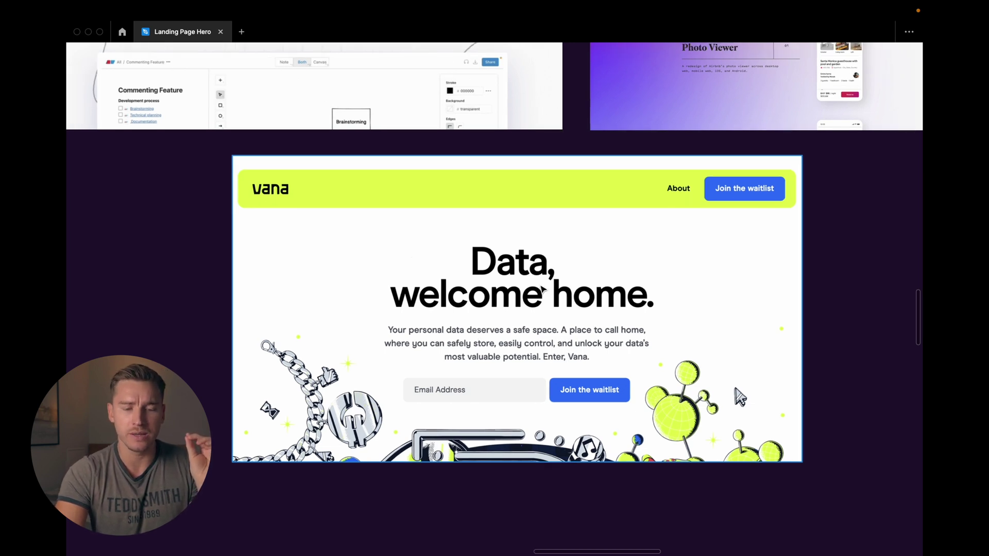
pyautogui.scroll(-3, 548, 274)
pyautogui.scroll(1, 553, 273)
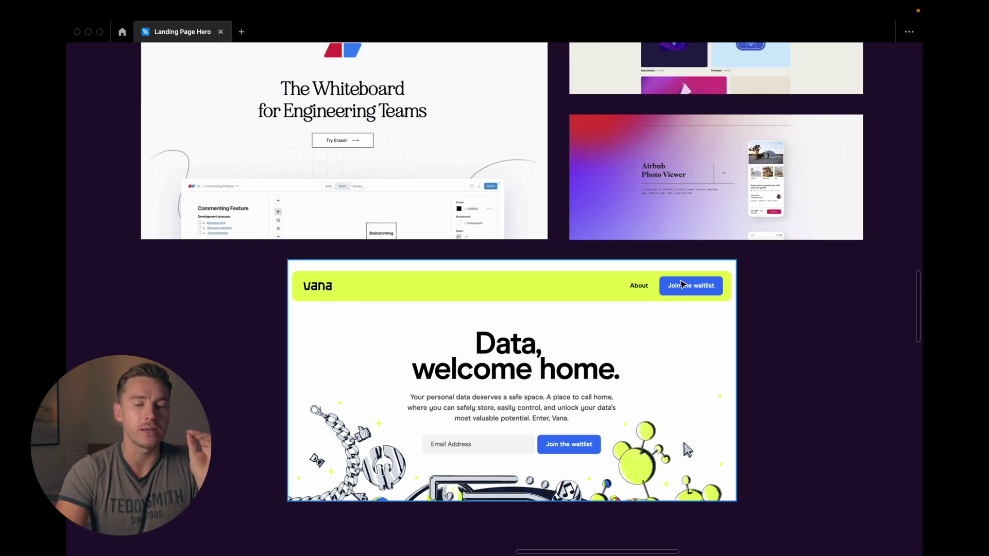
pyautogui.scroll(-2, 677, 286)
pyautogui.scroll(-2, 678, 291)
pyautogui.scroll(-6, 678, 292)
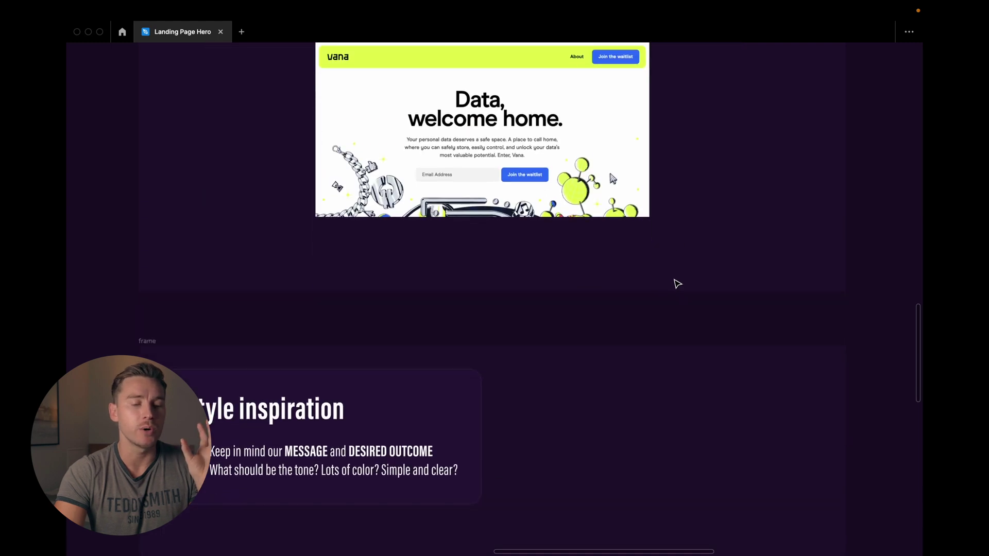
pyautogui.scroll(2, 567, 346)
pyautogui.scroll(-2, 568, 349)
pyautogui.scroll(1, 569, 349)
pyautogui.scroll(-1, 569, 304)
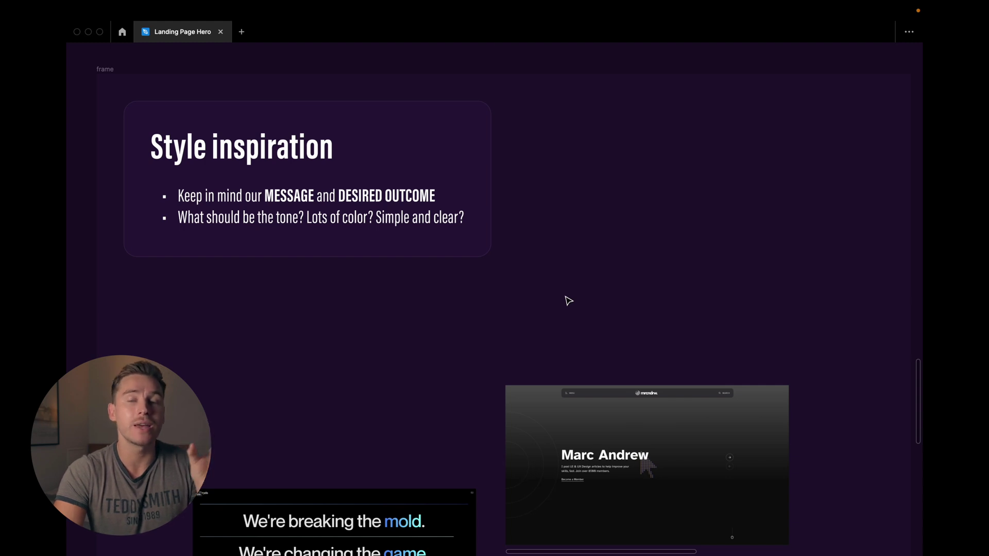
pyautogui.scroll(-2, 569, 253)
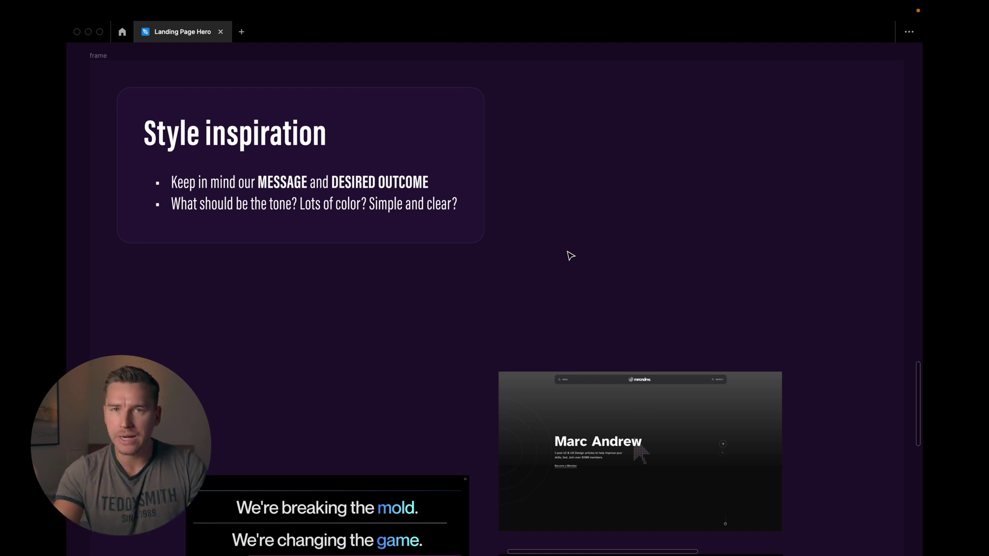
pyautogui.scroll(-5, 570, 256)
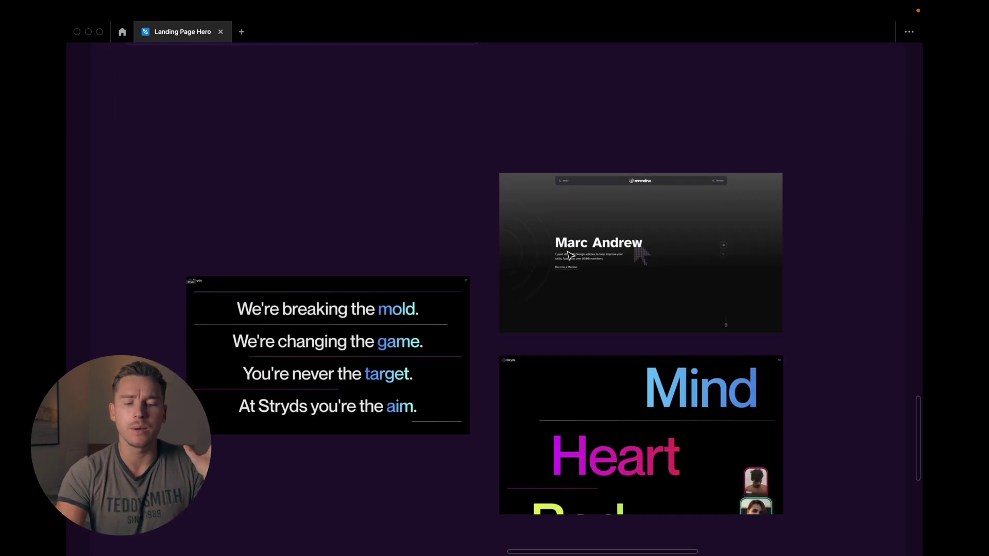
pyautogui.scroll(-2, 570, 256)
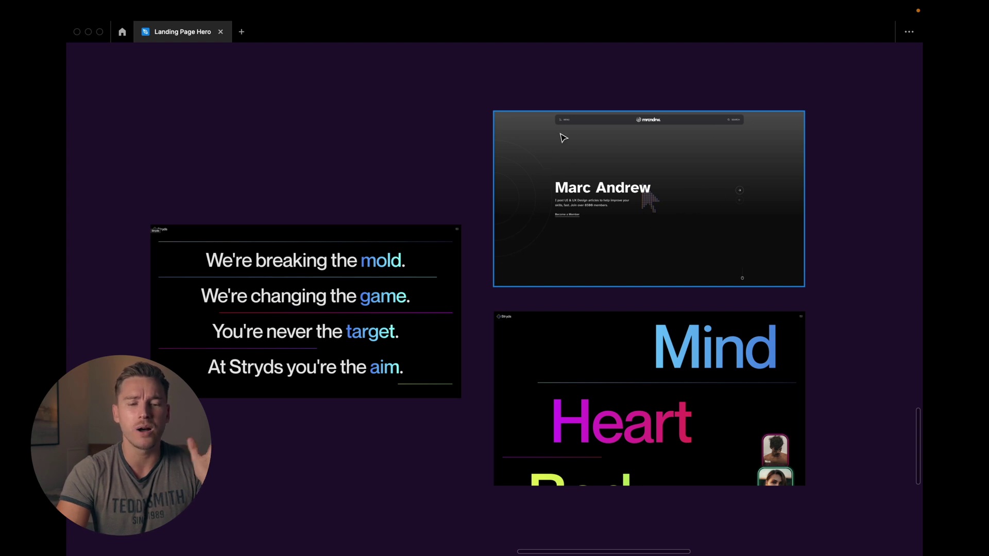
pyautogui.scroll(-1, 573, 109)
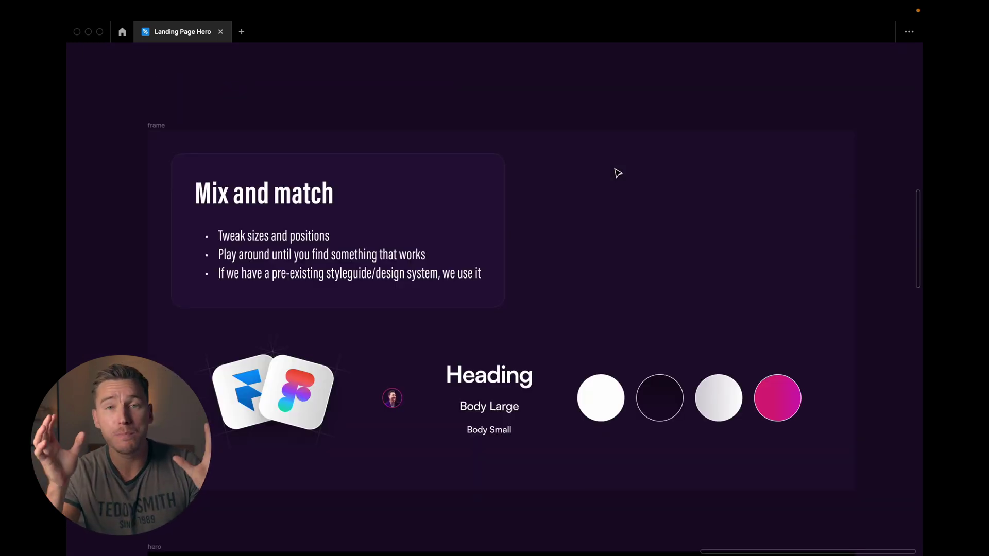
# Scroll down past the Mix and match style board to the empty black hero frame
pyautogui.scroll(1, 605, 172)
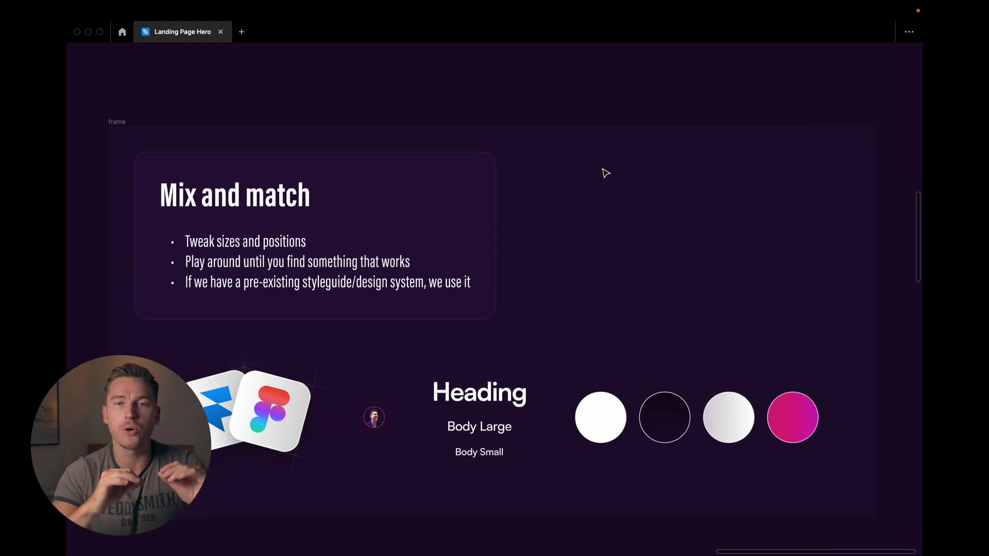
pyautogui.hscroll(-2, 605, 172)
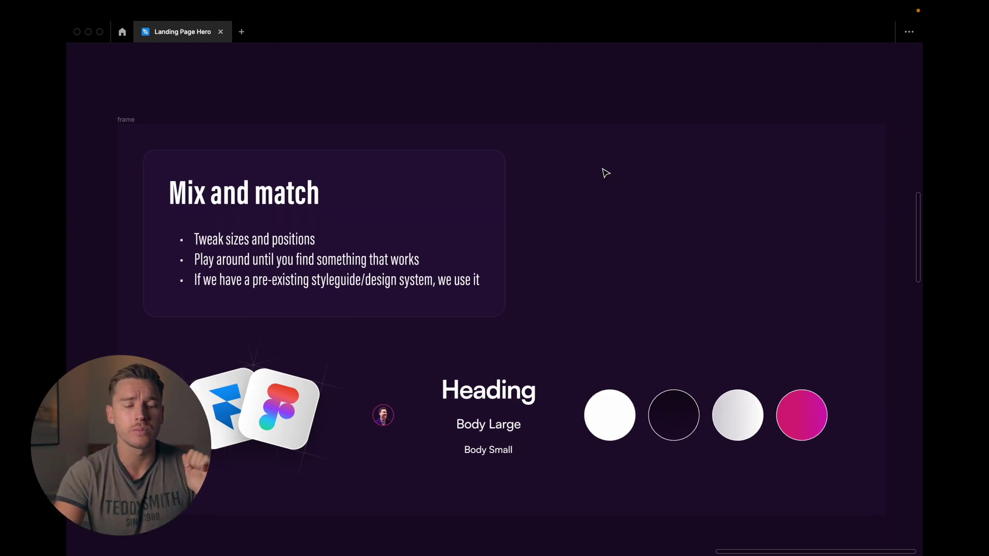
pyautogui.scroll(-2, 563, 214)
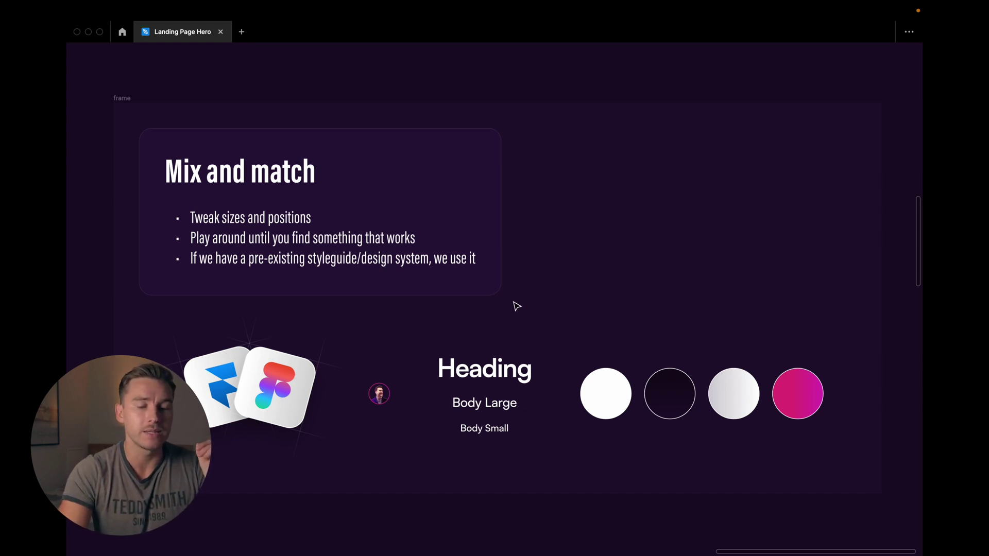
pyautogui.scroll(-3, 513, 307)
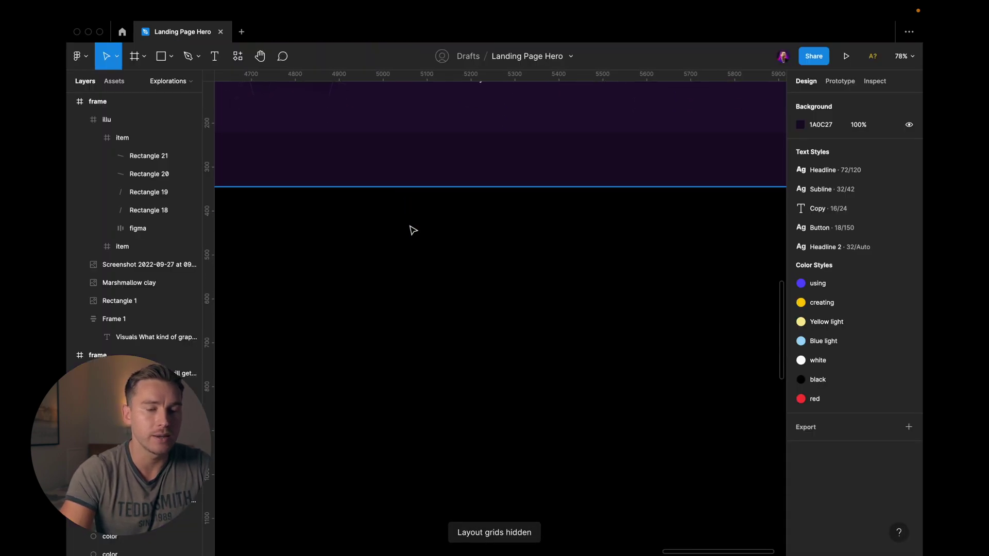
# Draw a 640-wide placeholder rectangle in the hero frame and centre it horizontally
pyautogui.click(412, 229)
pyautogui.scroll(-3, 408, 227)
pyautogui.scroll(2, 359, 241)
pyautogui.press('r')
pyautogui.moveTo(358, 242)
pyautogui.mouseDown()
pyautogui.moveTo(554, 305)
pyautogui.moveTo(620, 310)
pyautogui.mouseUp()
pyautogui.moveTo(543, 281); pyautogui.dragTo(506, 280)
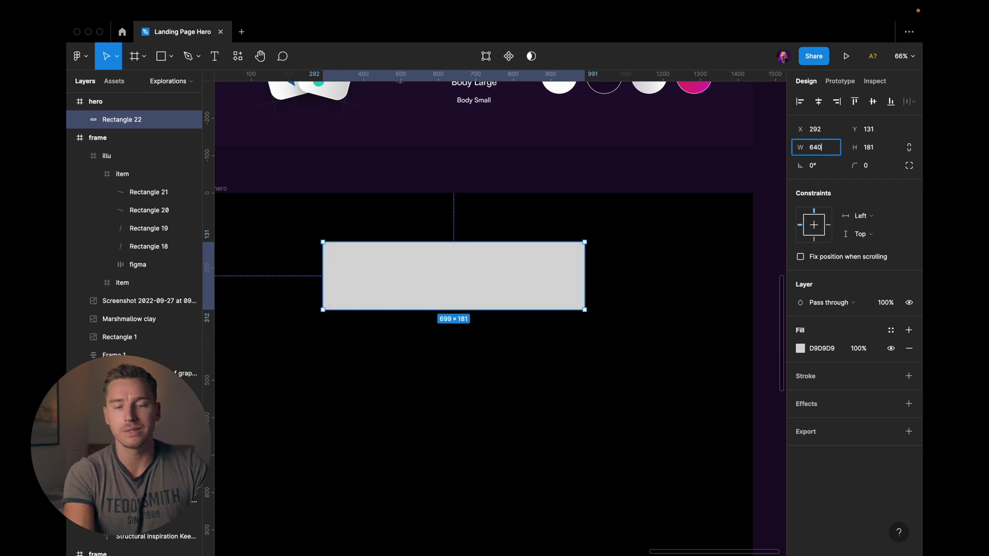
pyautogui.press('Return')
pyautogui.moveTo(479, 279); pyautogui.dragTo(493, 278)
# Add a 12-column layout grid with 400 margins to the hero frame
pyautogui.press('Escape')
pyautogui.hotkey('shift', '2')
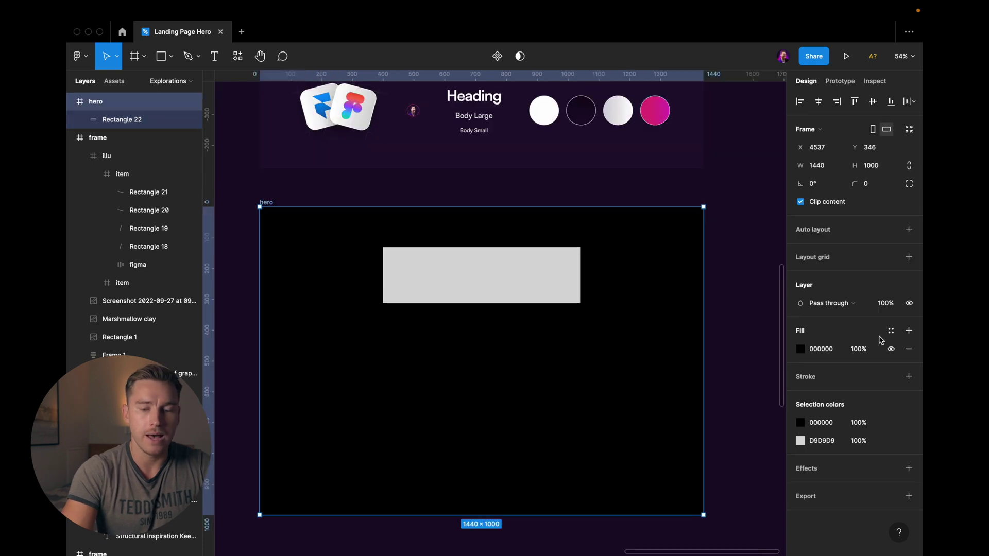
pyautogui.click(908, 258)
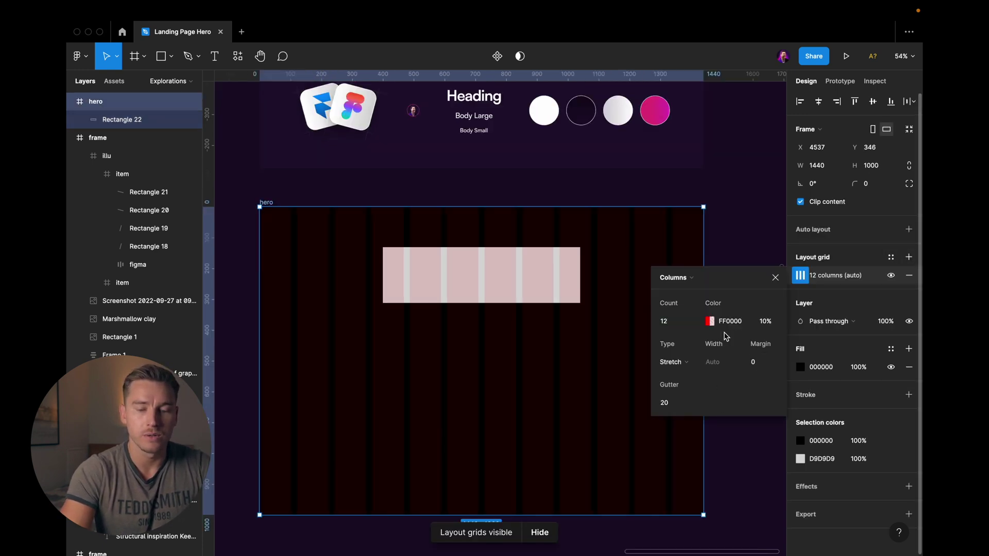
pyautogui.moveTo(760, 343); pyautogui.dragTo(835, 344)
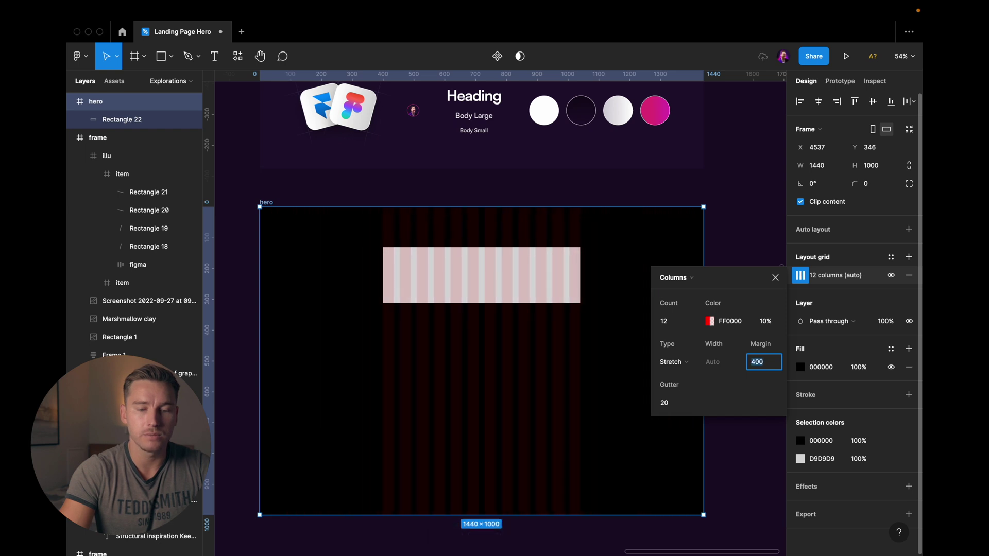
pyautogui.scroll(10, 597, 224)
pyautogui.press('Escape')
pyautogui.press('Escape')
pyautogui.scroll(-10, 494, 380)
pyautogui.click(494, 380)
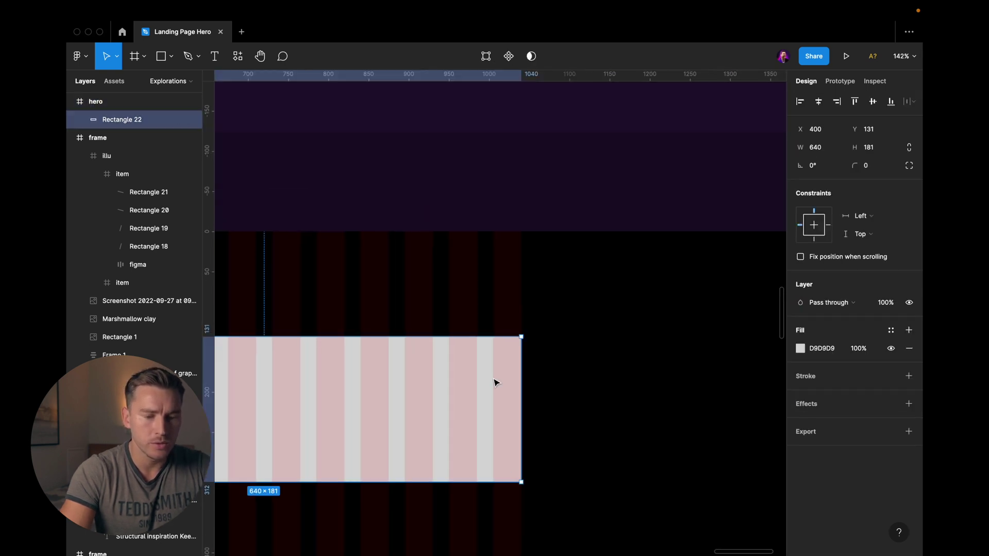
pyautogui.press('Escape')
# Move the logo into the hero frame's top-left corner
pyautogui.scroll(-5, 494, 381)
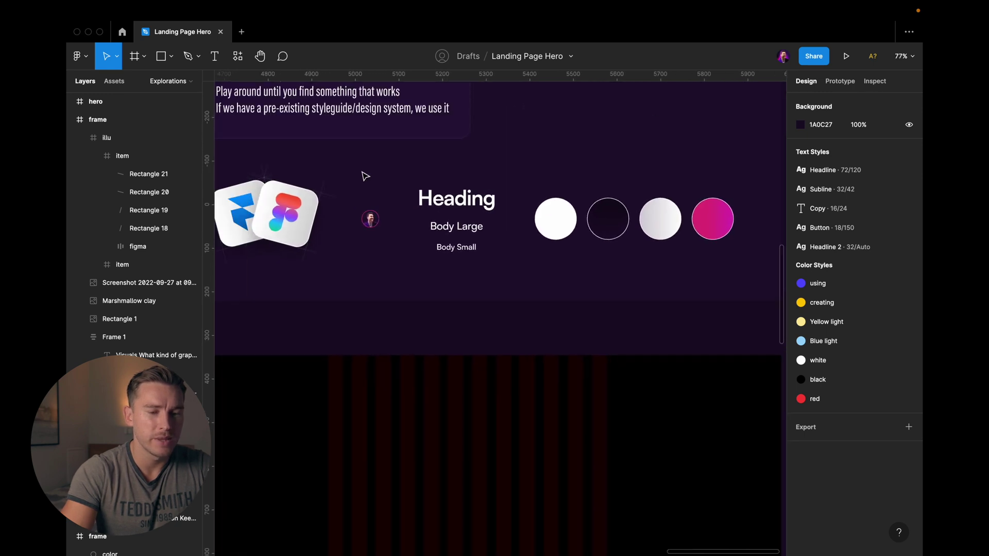
pyautogui.moveTo(372, 222); pyautogui.dragTo(318, 381)
pyautogui.scroll(4, 371, 370)
pyautogui.scroll(-4, 317, 381)
pyautogui.press('Escape')
# Turn the Body Small text into nav links Videos, About and Courses placed side by side
pyautogui.moveTo(455, 232); pyautogui.dragTo(383, 374)
pyautogui.scroll(4, 383, 375)
pyautogui.doubleClick(395, 374)
pyautogui.write('Vi')
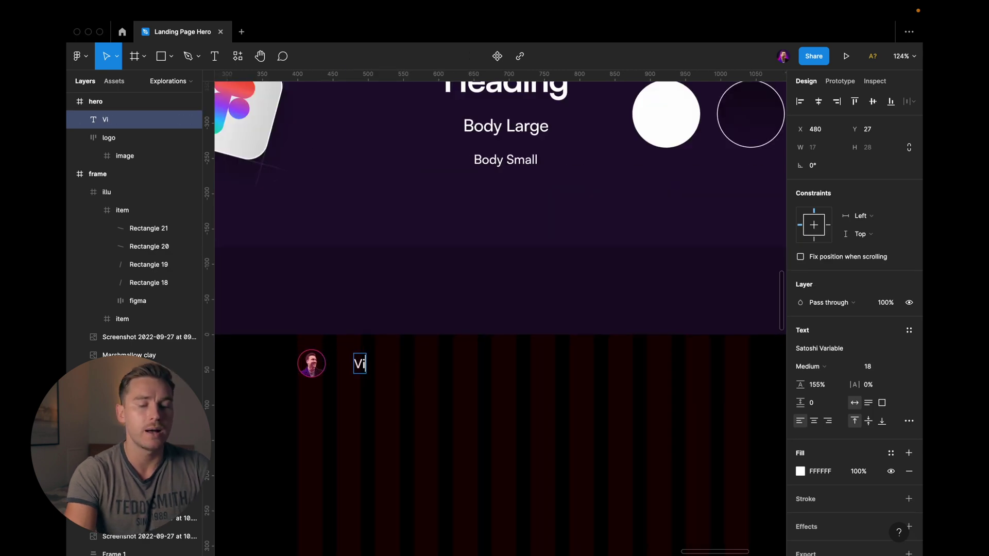
pyautogui.write('deos')
pyautogui.press('Escape')
pyautogui.moveTo(367, 366); pyautogui.dragTo(479, 367)
pyautogui.press('Return')
pyautogui.write('About')
pyautogui.press('Escape')
pyautogui.press('Return')
pyautogui.write('Course')
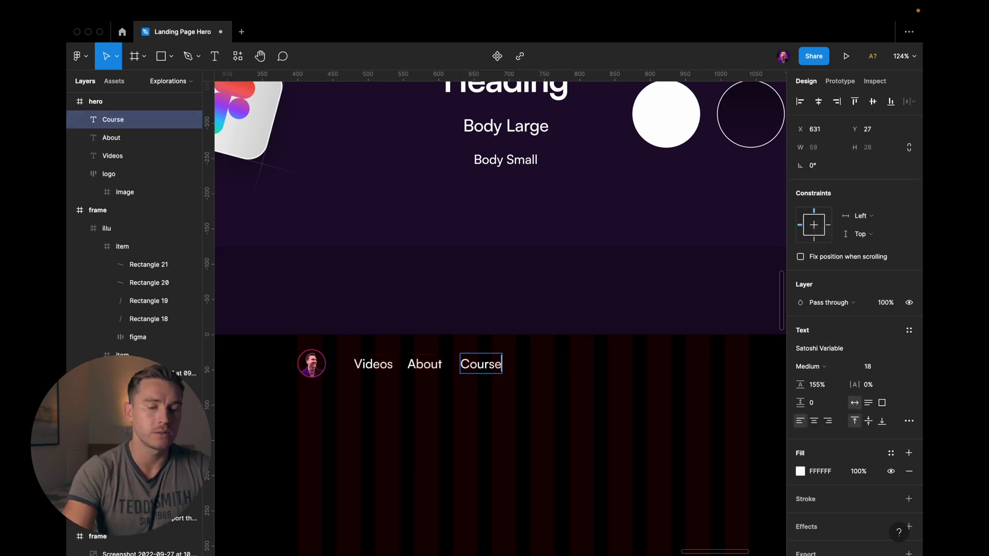
pyautogui.write('s')
pyautogui.click(514, 393)
# Wrap the logo and three links in auto layout with 24 spacing
pyautogui.scroll(-5, 514, 393)
pyautogui.moveTo(519, 396); pyautogui.dragTo(398, 368)
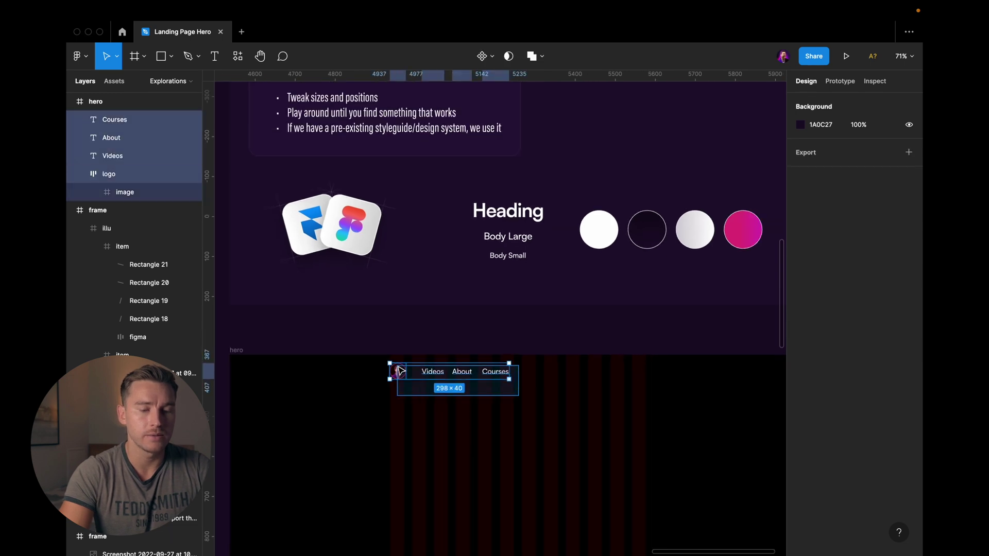
pyautogui.scroll(2, 482, 389)
pyautogui.hotkey('shift', 'a')
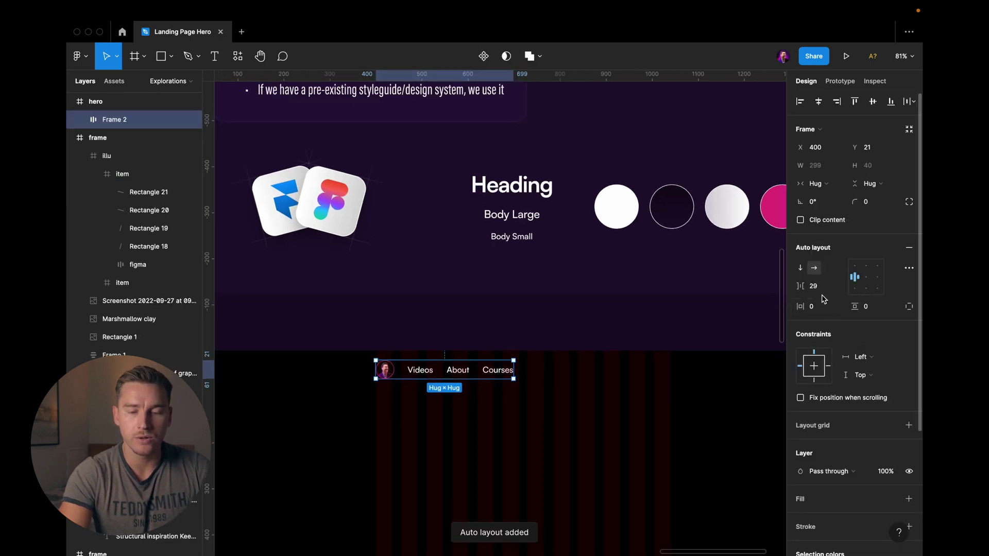
pyautogui.click(819, 287)
pyautogui.write('24')
pyautogui.press('Return')
pyautogui.click(525, 386)
pyautogui.moveTo(539, 400); pyautogui.dragTo(331, 344)
pyautogui.click(540, 411)
pyautogui.scroll(-1, 541, 412)
pyautogui.scroll(4, 468, 359)
pyautogui.doubleClick(467, 359)
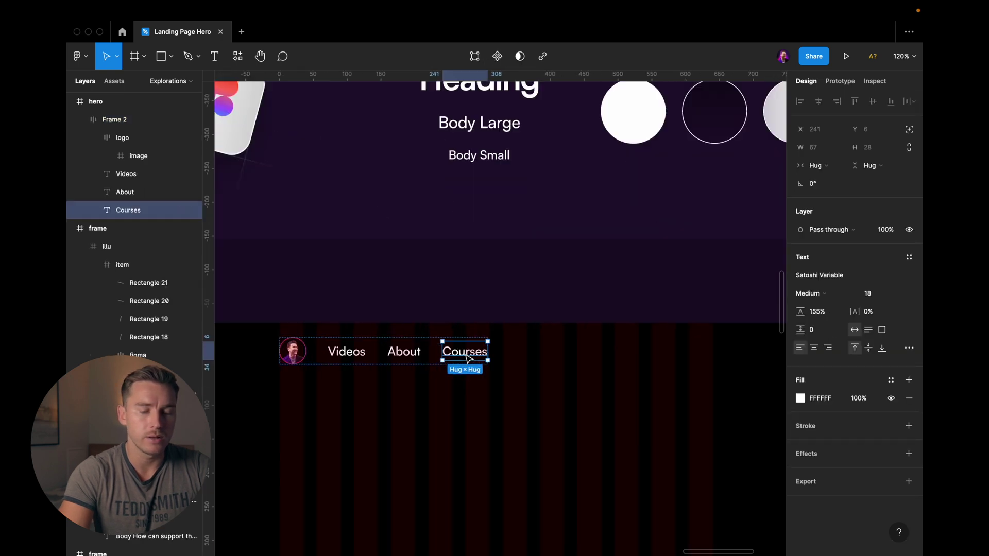
# Duplicate Courses to the right and wrap it in auto layout with 24 horizontal padding
pyautogui.moveTo(467, 358); pyautogui.dragTo(671, 353)
pyautogui.scroll(3, 667, 354)
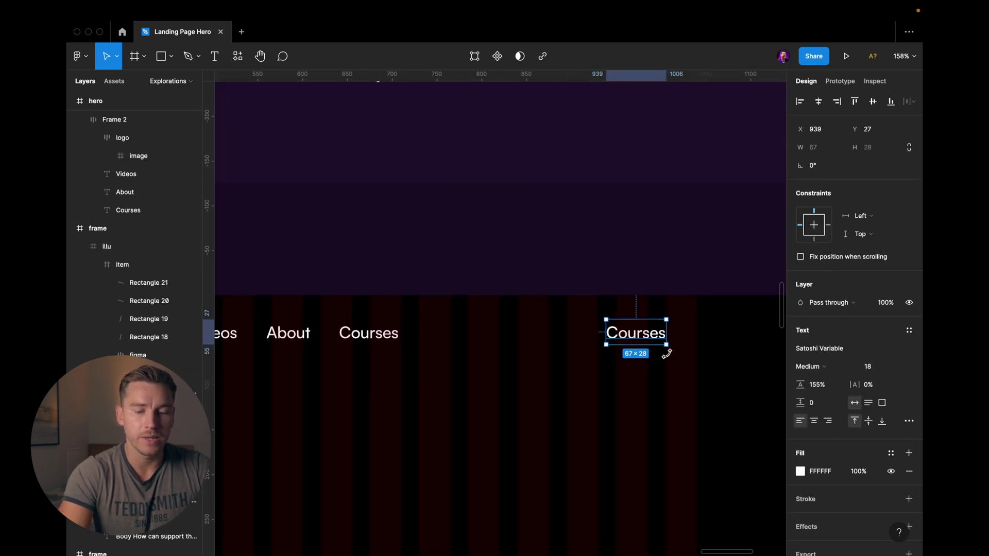
pyautogui.hotkey('shift', 'a')
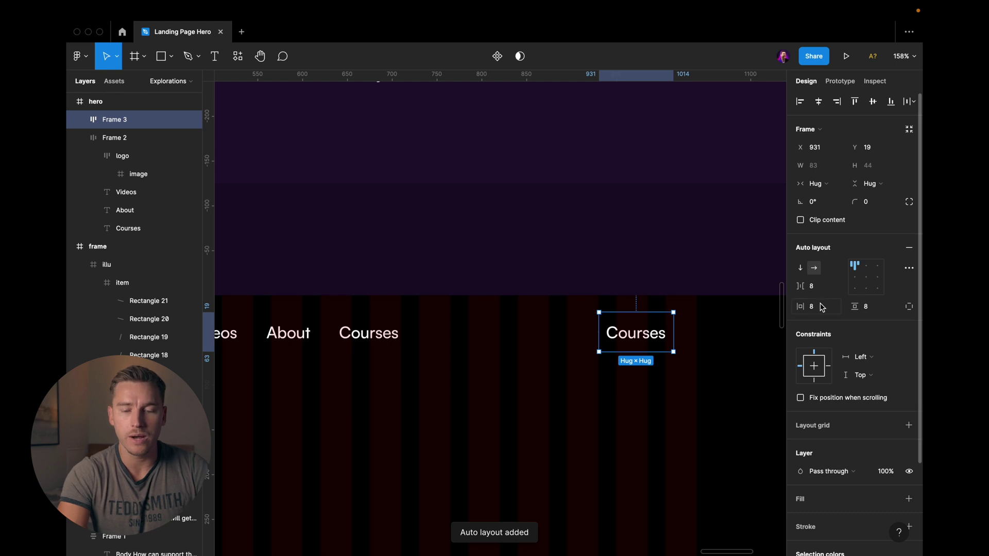
pyautogui.click(822, 307)
pyautogui.write('24')
pyautogui.press('Return')
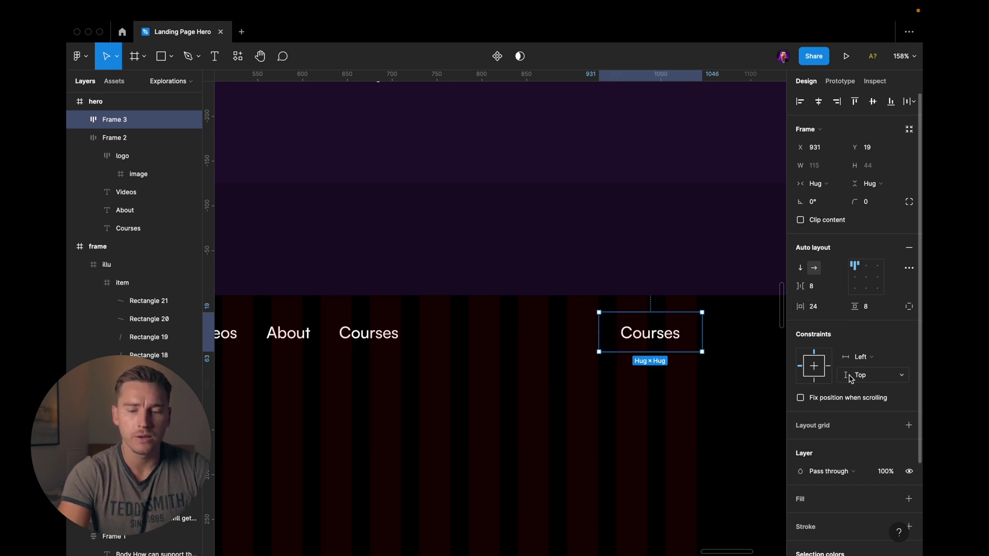
# Give the Courses button a grey 8F8F8F fill and fixed height, nudging it slightly right
pyautogui.click(908, 499)
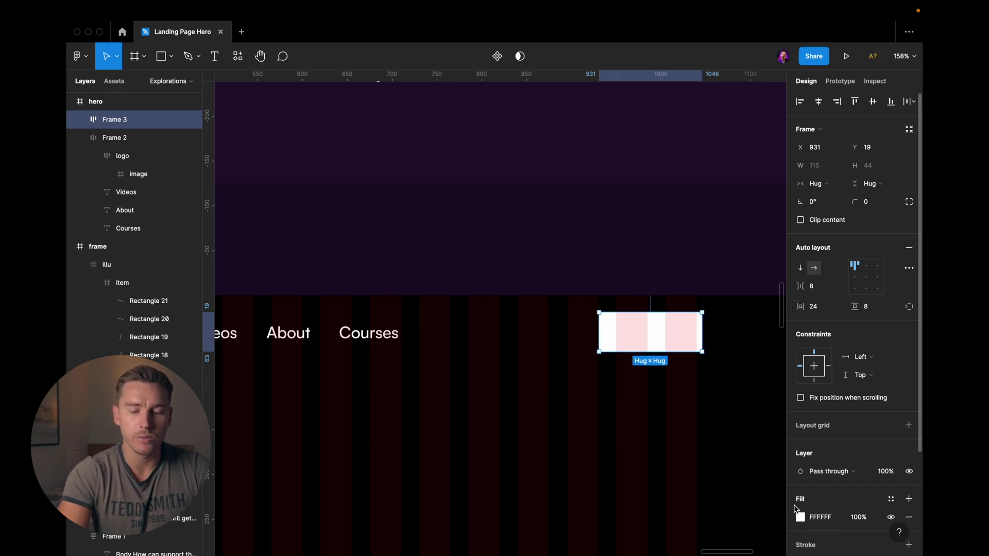
pyautogui.click(800, 517)
pyautogui.moveTo(655, 297); pyautogui.dragTo(652, 332)
pyautogui.press('Escape')
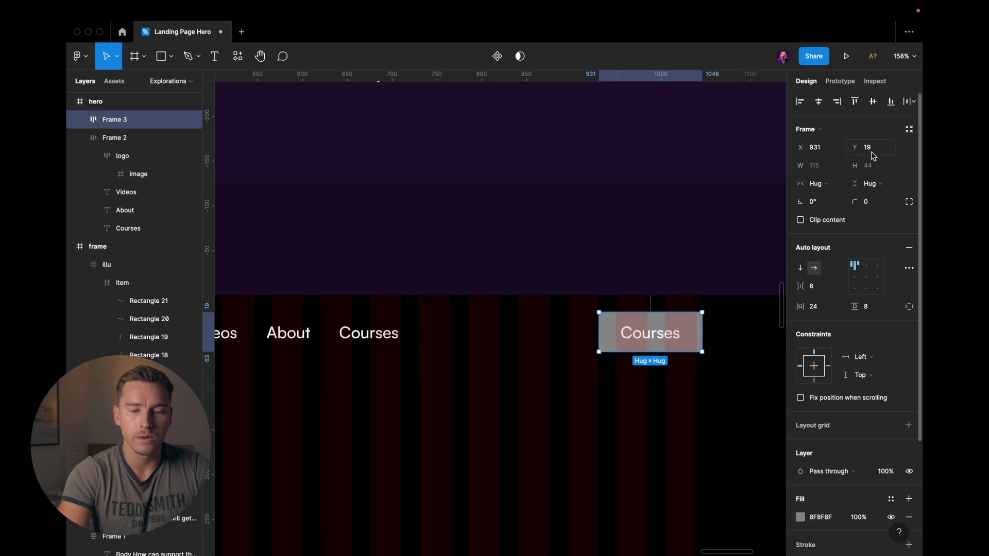
pyautogui.click(870, 184)
pyautogui.click(869, 171)
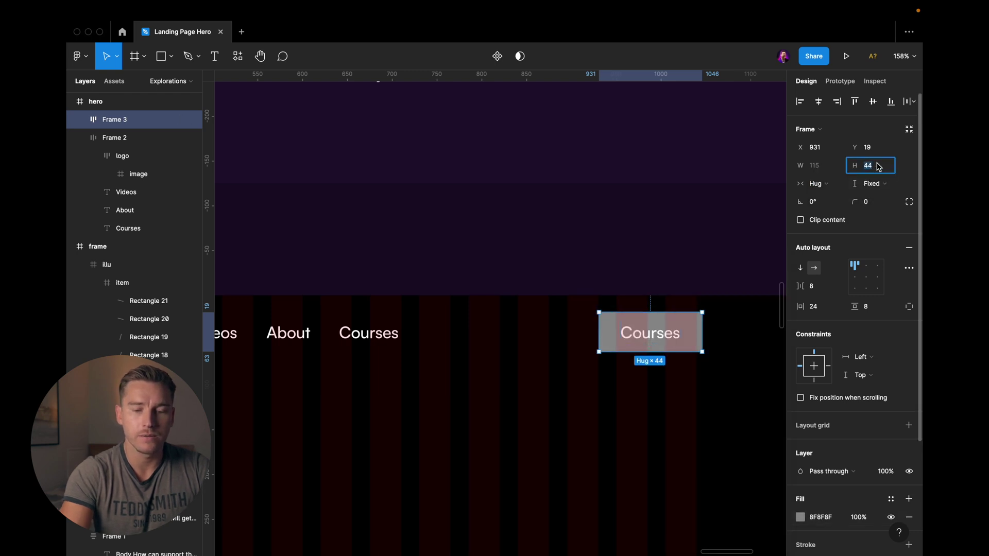
pyautogui.doubleClick(689, 341)
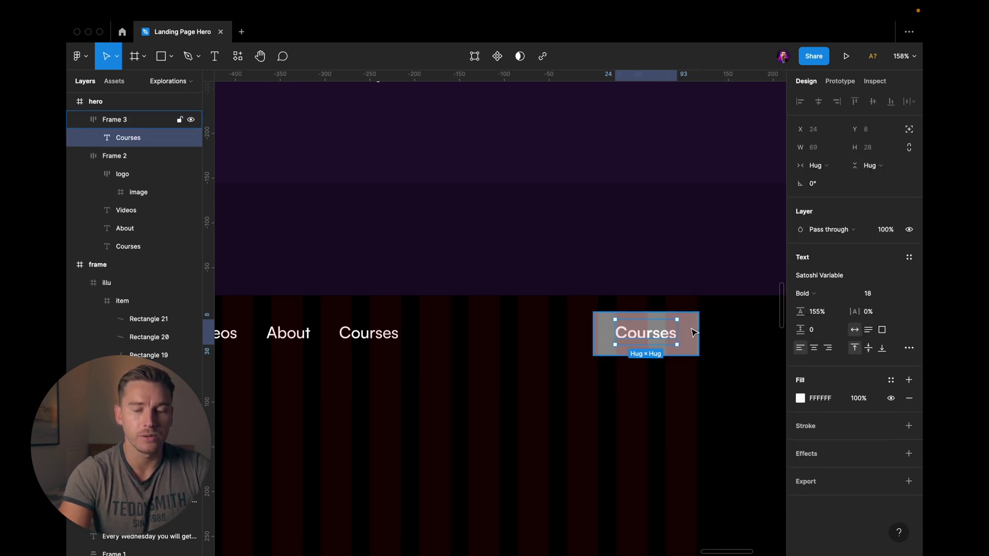
pyautogui.click(686, 332)
pyautogui.moveTo(686, 335); pyautogui.dragTo(688, 336)
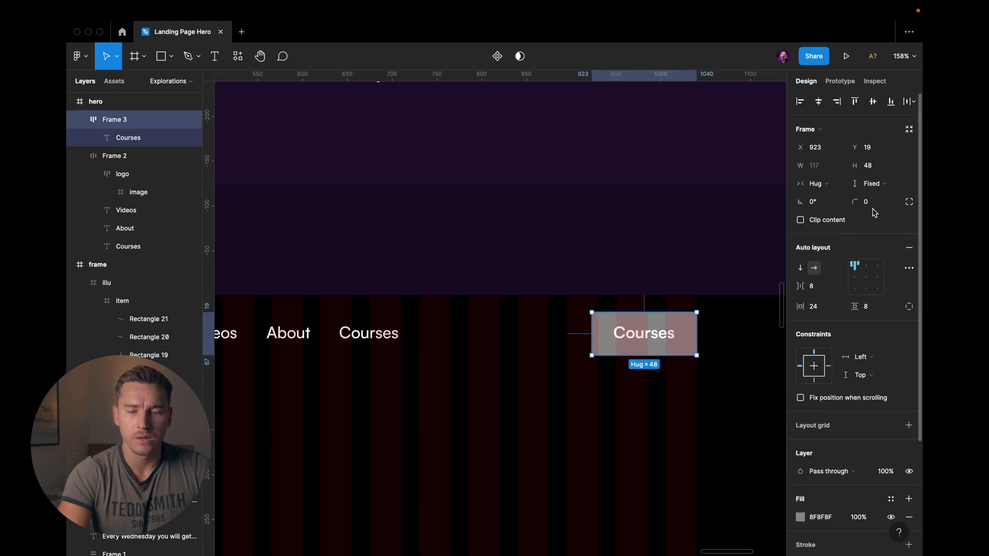
# Apply the pink gradient fill, 32 corner radius and a white stroke to the button
pyautogui.click(876, 201)
pyautogui.write('8')
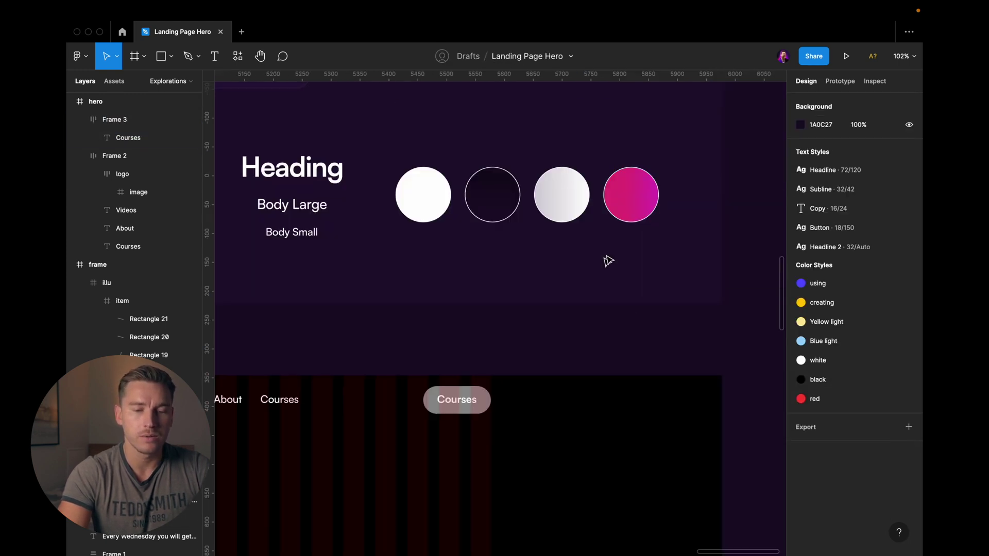
pyautogui.click(663, 172)
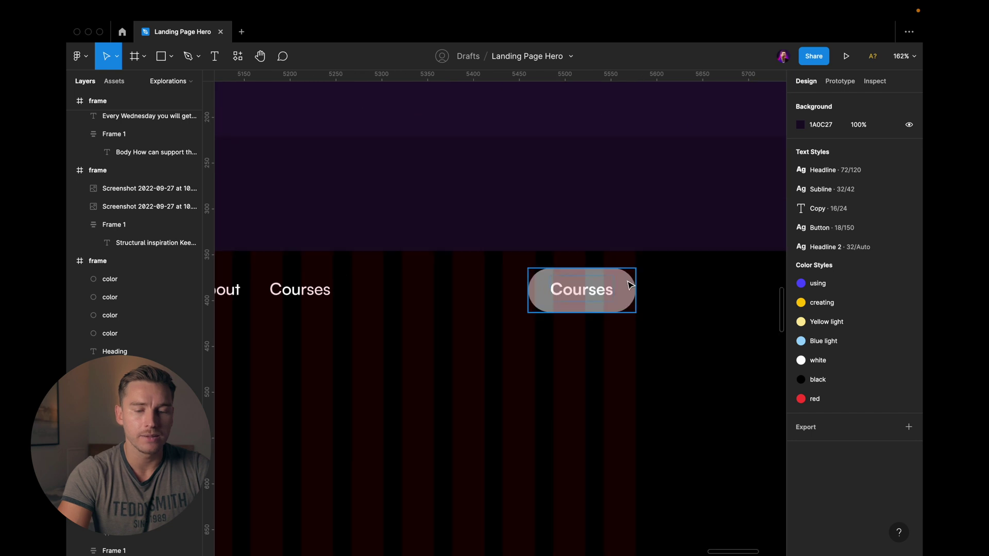
pyautogui.click(626, 287)
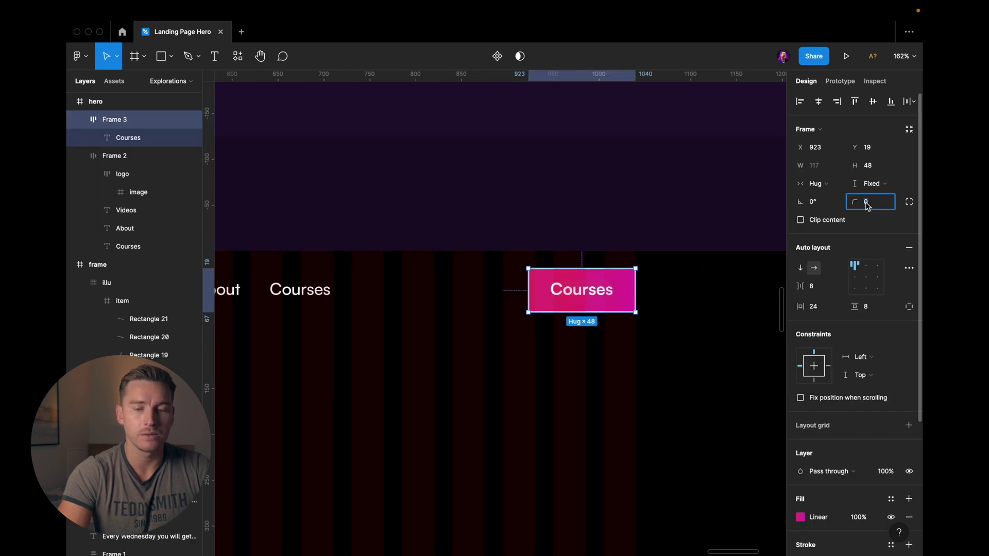
pyautogui.write('32')
pyautogui.press('Return')
pyautogui.click(908, 544)
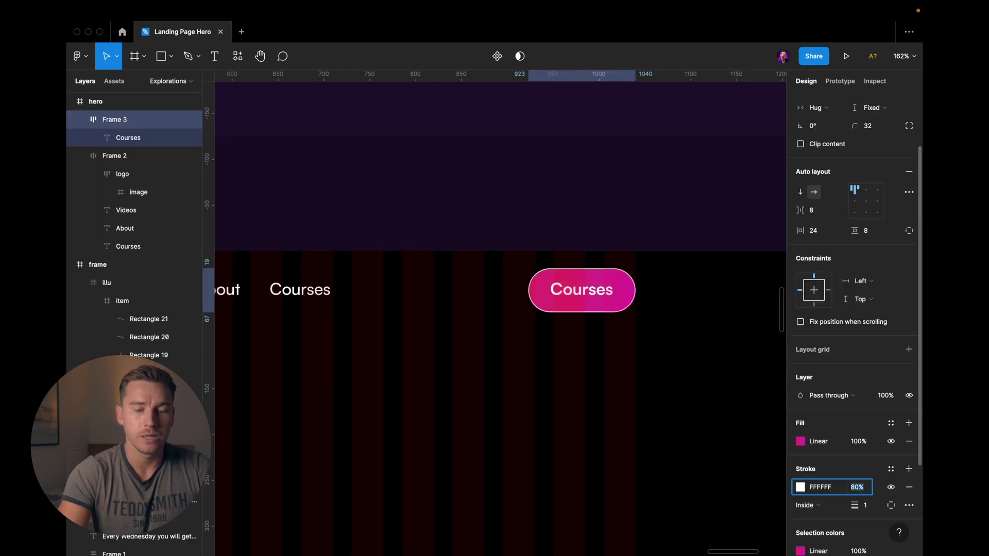
pyautogui.press('Escape')
pyautogui.press('Escape')
# Deselect the finished button, hide the layout grids and select its Courses label
pyautogui.scroll(2, 641, 261)
pyautogui.hotkey('ctrl', 'g')
pyautogui.press('super+backslash')
pyautogui.press('super+backslash')
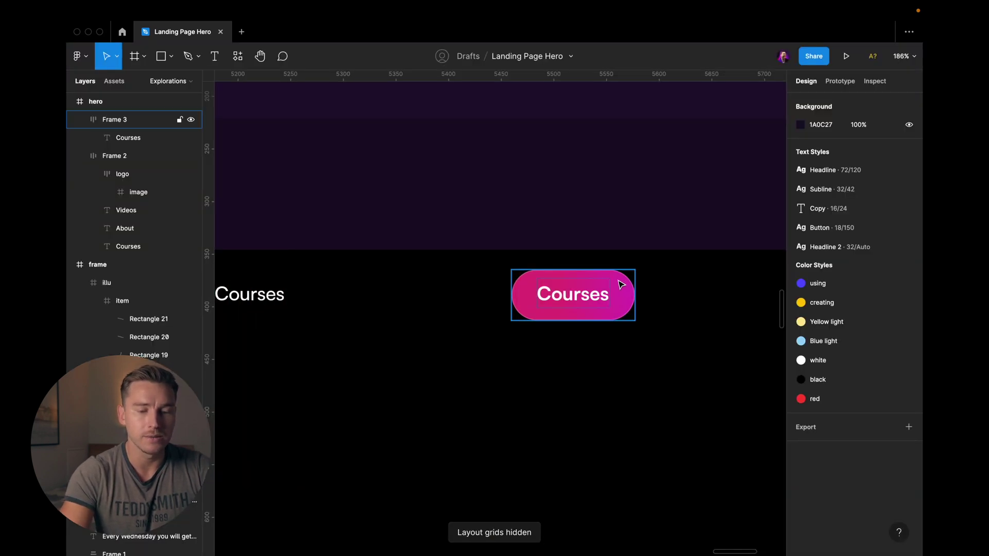
pyautogui.press('super+backslash')
pyautogui.press('super+backslash')
pyautogui.doubleClick(603, 294)
pyautogui.scroll(-2, 610, 287)
# Change the nav button's label from 'Courses' to 'Join the newsletter'
pyautogui.scroll(-1, 618, 281)
pyautogui.doubleClick(614, 277)
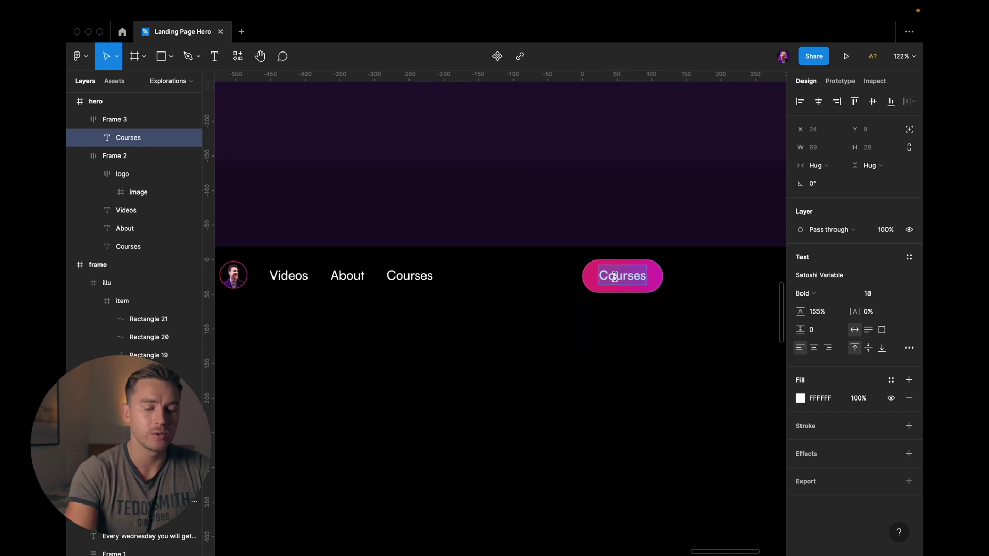
pyautogui.write('Join the newls')
pyautogui.write('etter')
pyautogui.press('Escape')
pyautogui.press('Escape')
pyautogui.hotkey('ctrl', 'g')
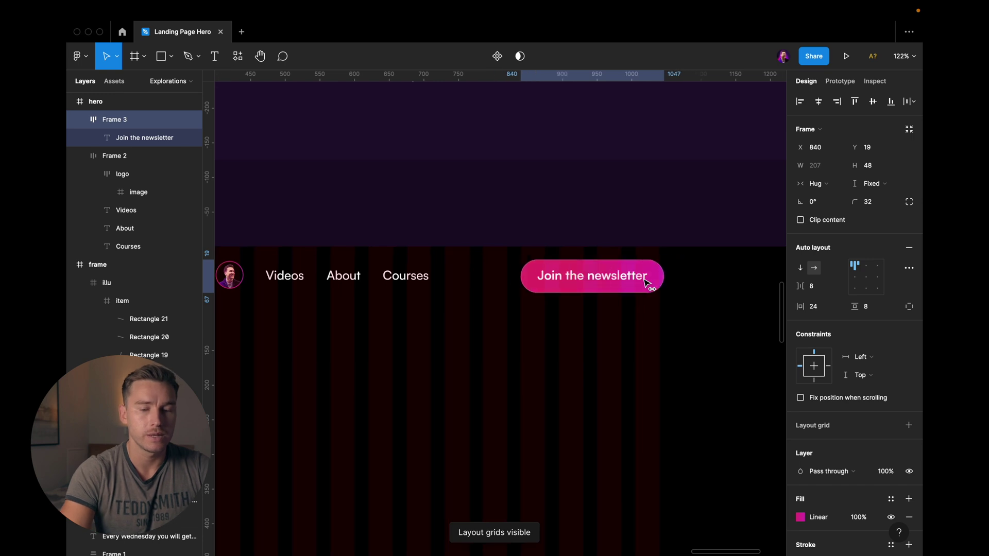
# Wrap the nav links and button in an auto-layout frame named 'nav'
pyautogui.scroll(-2, 643, 282)
pyautogui.moveTo(695, 353); pyautogui.dragTo(355, 266)
pyautogui.hotkey('shift', 'a')
pyautogui.doubleClick(123, 120)
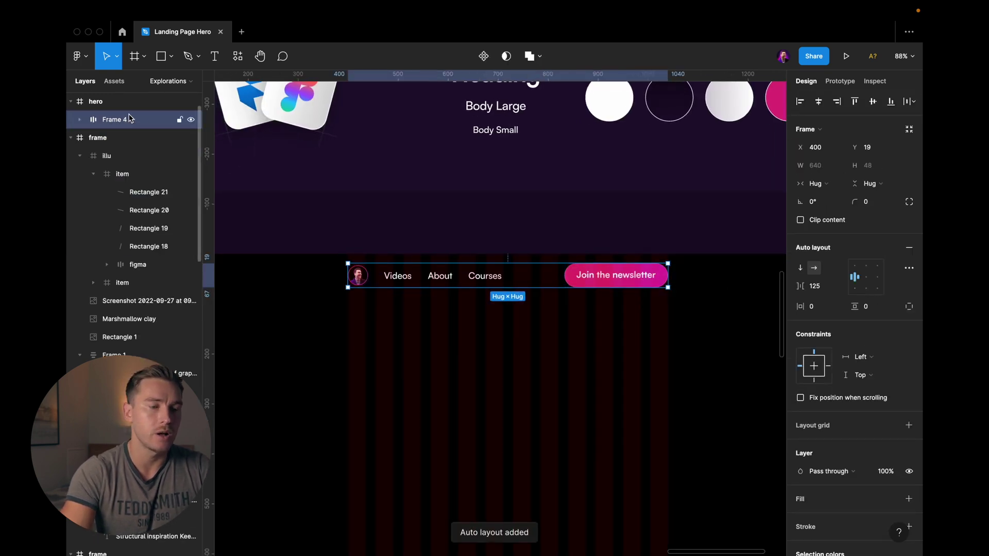
pyautogui.write('nav')
pyautogui.press('Return')
# Fix the button label's capitalisation to 'Join The Newsletter'
pyautogui.scroll(3, 621, 345)
pyautogui.doubleClick(619, 243)
pyautogui.press('BackSpace')
pyautogui.press('BackSpace')
pyautogui.write('Ne')
pyautogui.press('BackSpace')
pyautogui.write('T')
pyautogui.press('Escape')
pyautogui.press('Escape')
pyautogui.press('Escape')
# Make the nav frame 640 wide with Space between spacing
pyautogui.scroll(-2, 509, 246)
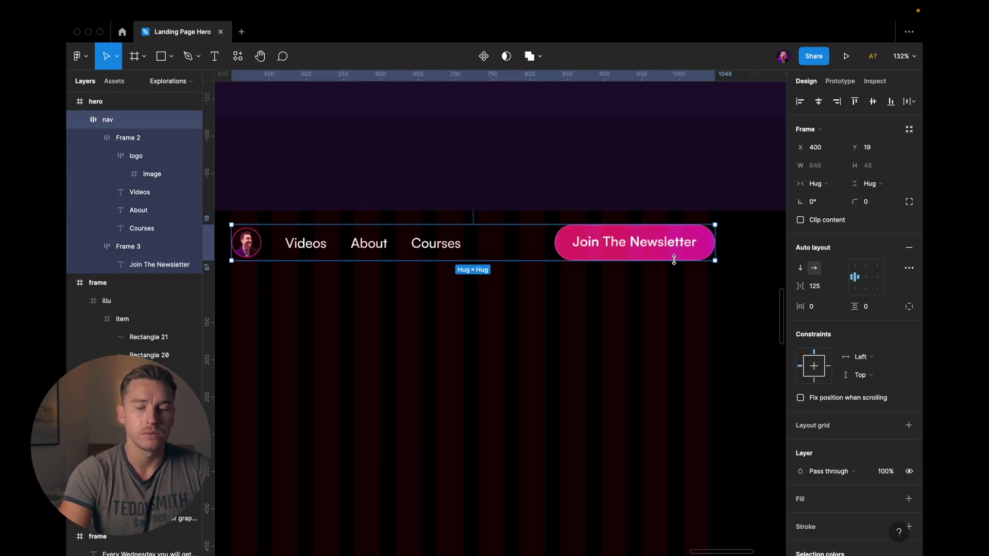
pyautogui.click(819, 183)
pyautogui.click(822, 184)
pyautogui.click(821, 182)
pyautogui.click(820, 180)
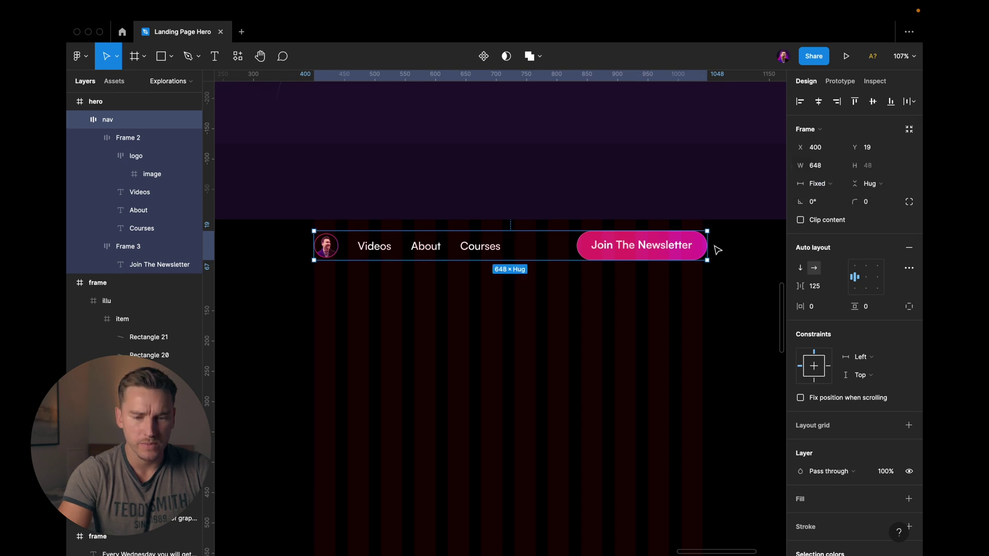
pyautogui.moveTo(706, 245); pyautogui.dragTo(702, 243)
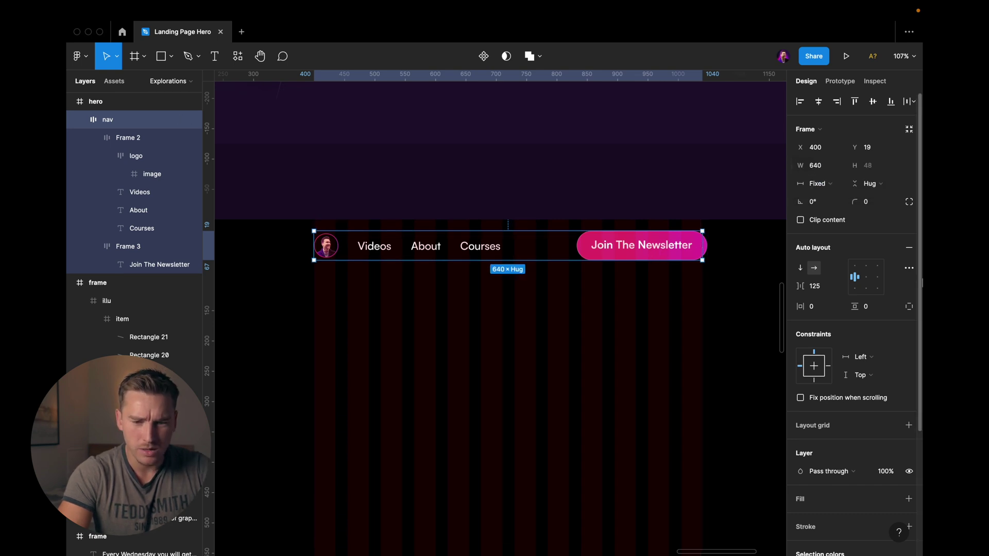
pyautogui.click(909, 268)
pyautogui.click(756, 364)
pyautogui.click(747, 378)
# Preview the nav with the interface hidden and turn off the layout grids
pyautogui.press('super+backslash')
pyautogui.scroll(2, 640, 258)
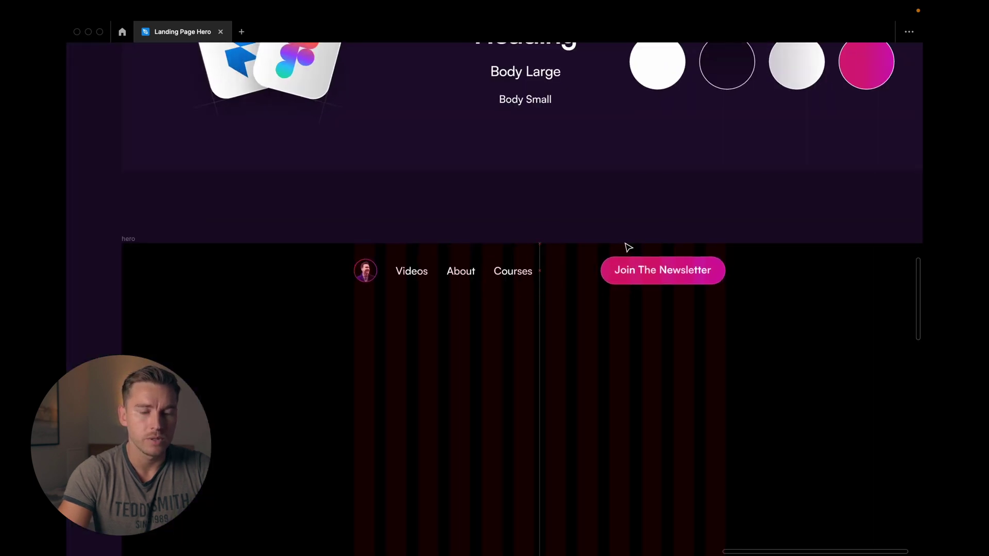
pyautogui.scroll(2, 629, 248)
pyautogui.hotkey('ctrl', 'g')
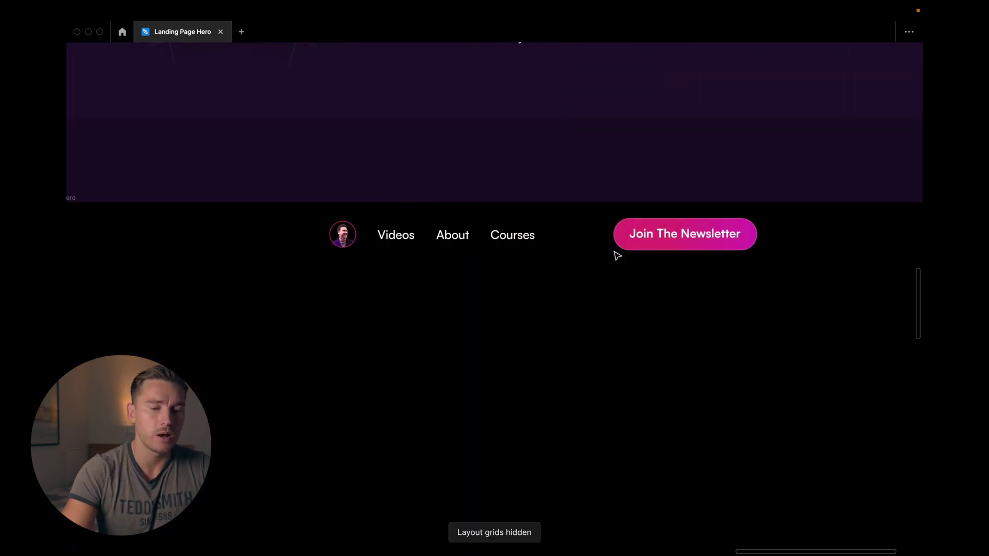
pyautogui.press('super+backslash')
pyautogui.scroll(-2, 617, 256)
pyautogui.scroll(-3, 600, 299)
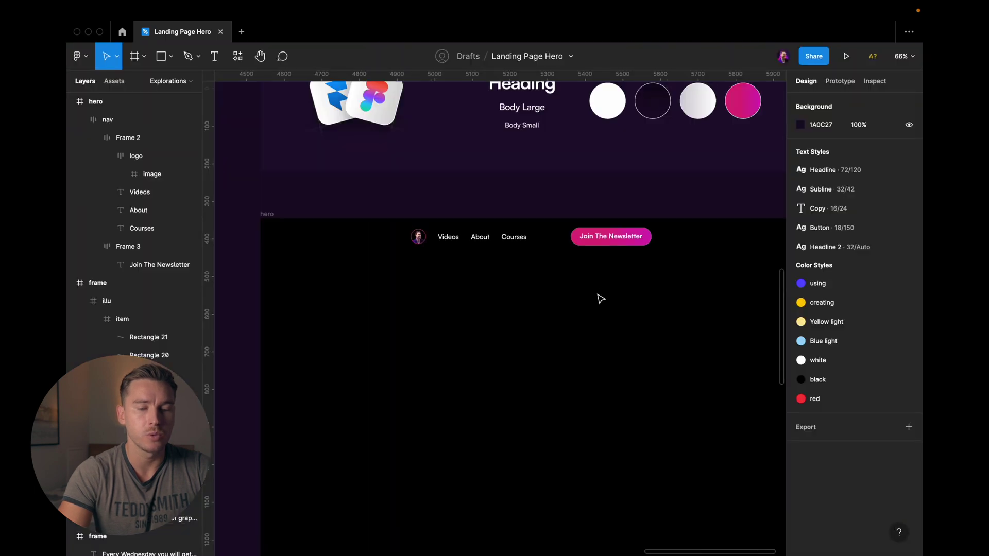
# Select and copy the 'Weekly UI Design tips & tricks' headline and 'Every Wednesday' subtitle
pyautogui.scroll(-5, 600, 298)
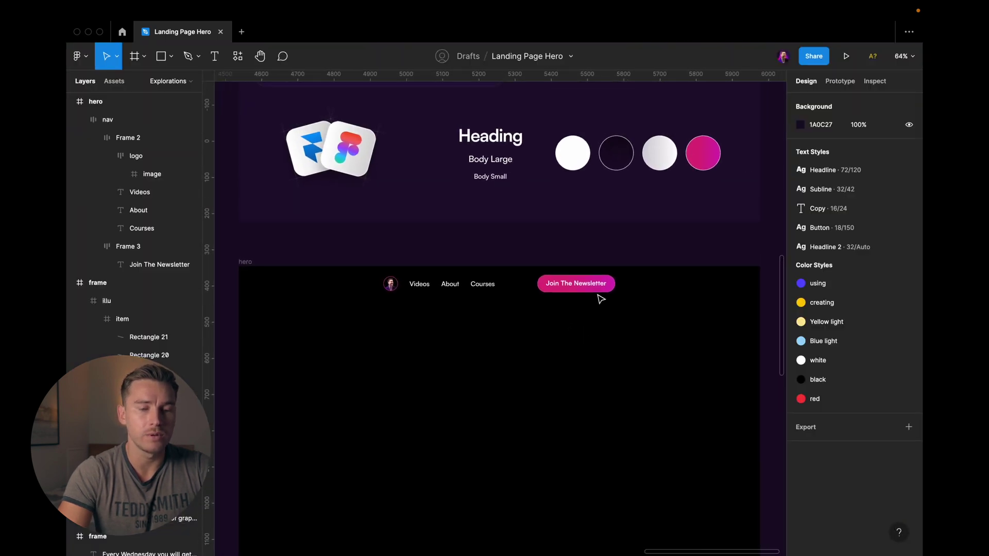
pyautogui.hscroll(-10, 601, 299)
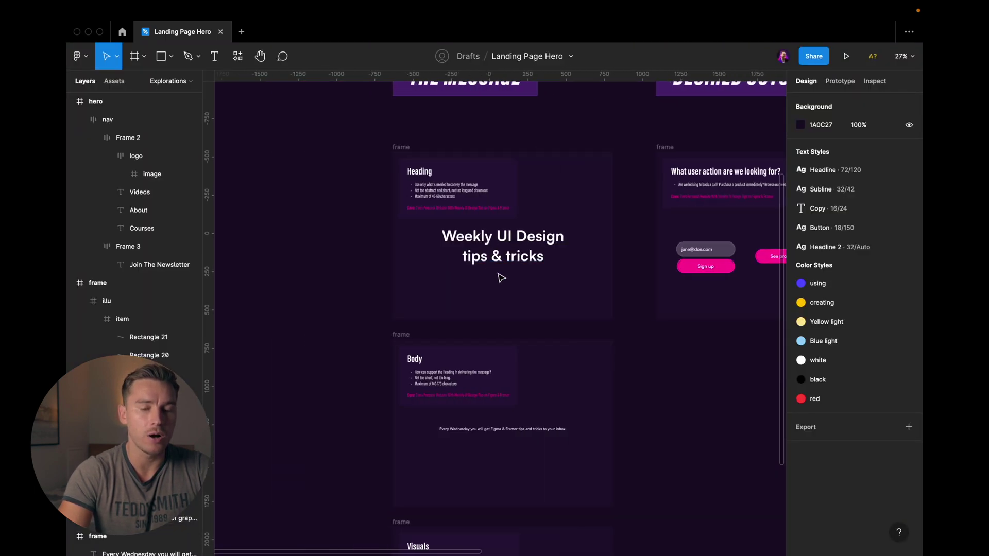
pyautogui.scroll(4, 499, 276)
pyautogui.click(516, 177)
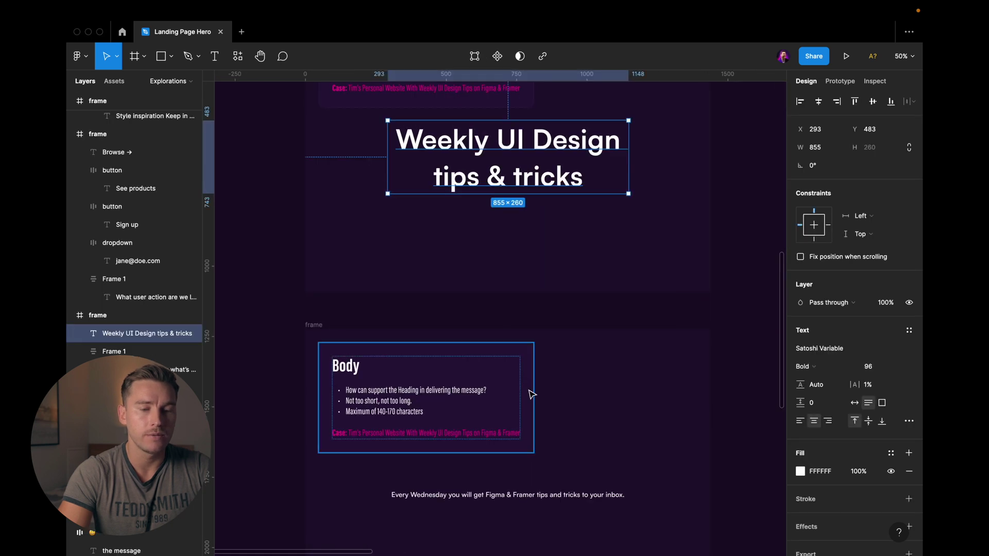
pyautogui.keyDown('shift'); pyautogui.click(545, 495); pyautogui.keyUp('shift')
pyautogui.scroll(-3, 575, 429)
pyautogui.press('Escape')
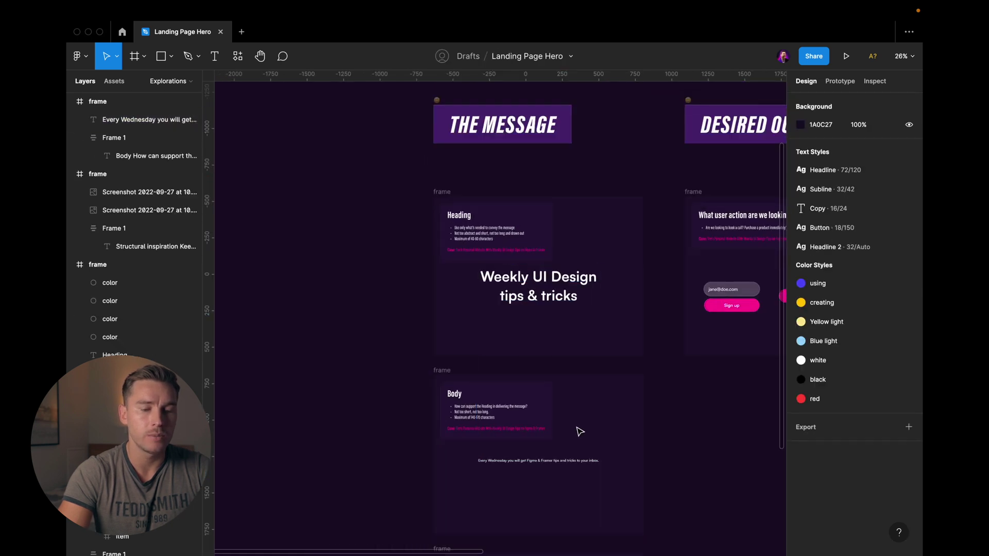
# Paste the headline and subtitle into the hero, positioned below the nav
pyautogui.hscroll(10, 577, 412)
pyautogui.scroll(2, 559, 373)
pyautogui.scroll(3, 638, 433)
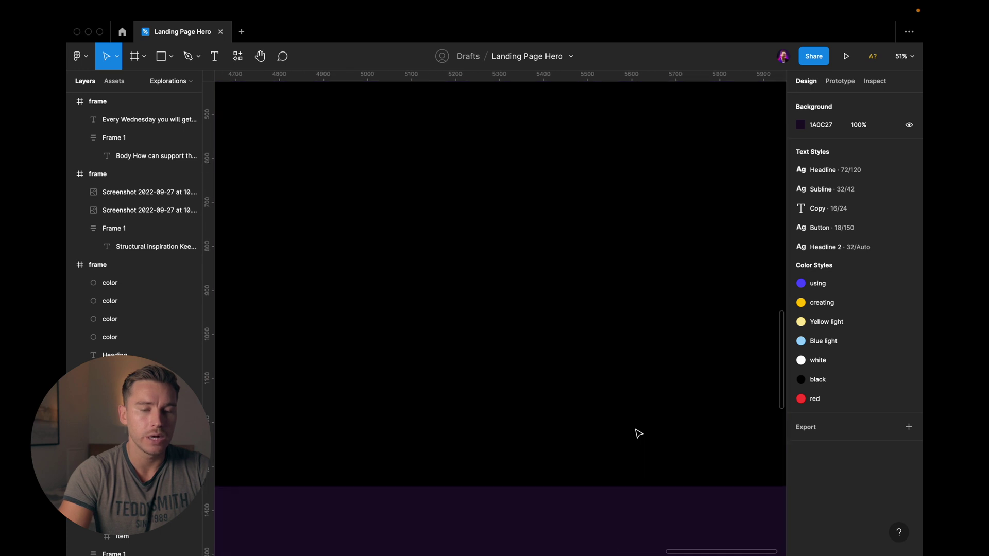
pyautogui.hotkey('ctrl', 'v')
pyautogui.scroll(-3, 635, 344)
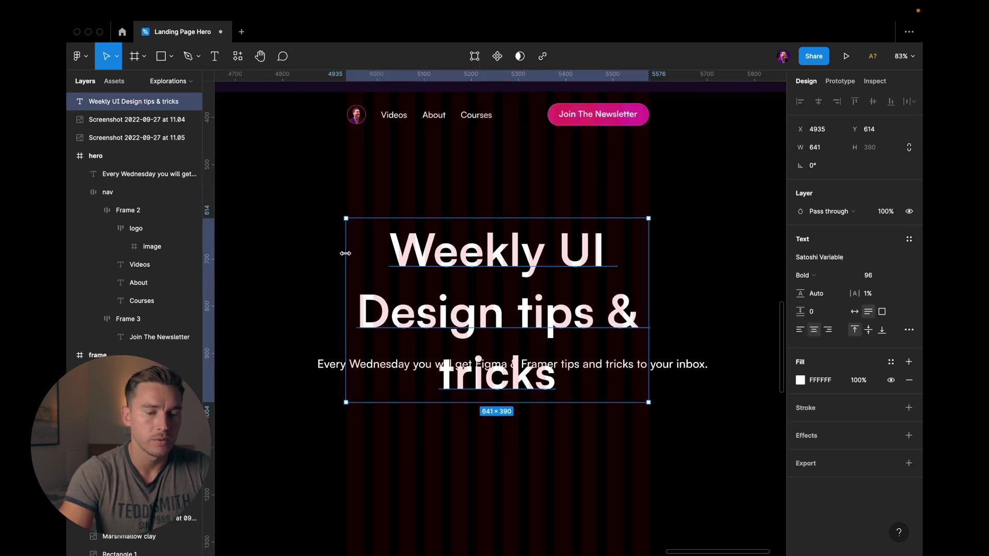
pyautogui.scroll(-3, 496, 253)
pyautogui.press('Delete')
pyautogui.hotkey('ctrl', 'z')
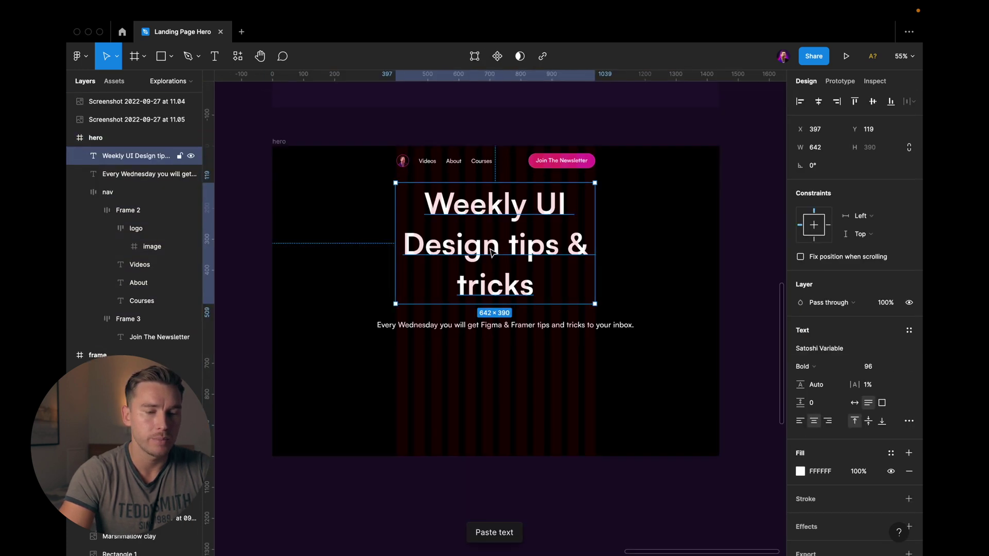
pyautogui.scroll(3, 461, 253)
pyautogui.moveTo(462, 252); pyautogui.dragTo(462, 252)
# Narrow the subtitle to two lines and stack both texts in an auto-layout frame
pyautogui.click(718, 379)
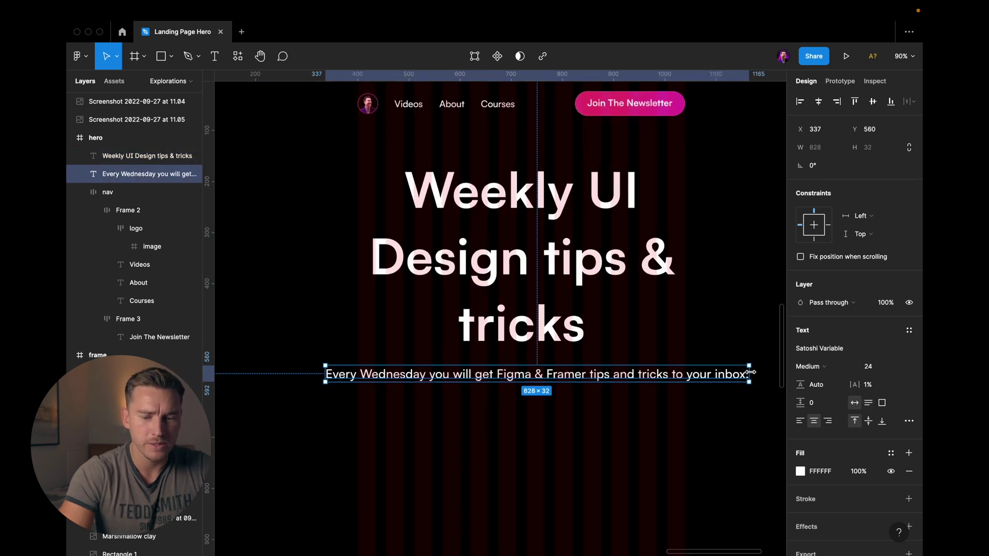
pyautogui.moveTo(751, 372); pyautogui.dragTo(695, 379)
pyautogui.moveTo(721, 412); pyautogui.dragTo(298, 186)
pyautogui.hotkey('shift', 'a')
pyautogui.hotkey('ctrl', 'z')
pyautogui.hotkey('shift', 'a')
# Rename the headline group 'text' and widen its gap to 32
pyautogui.doubleClick(115, 156)
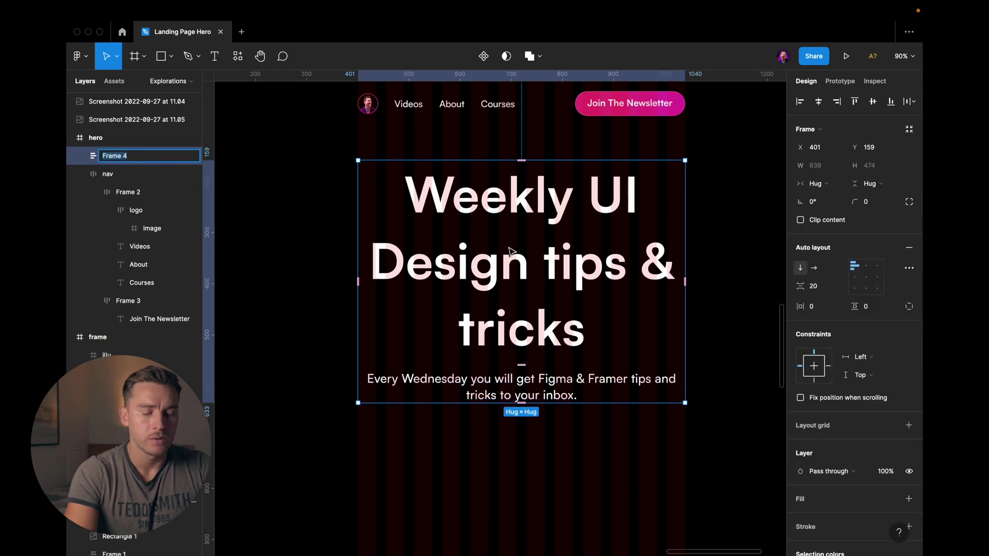
pyautogui.write('text')
pyautogui.press('Return')
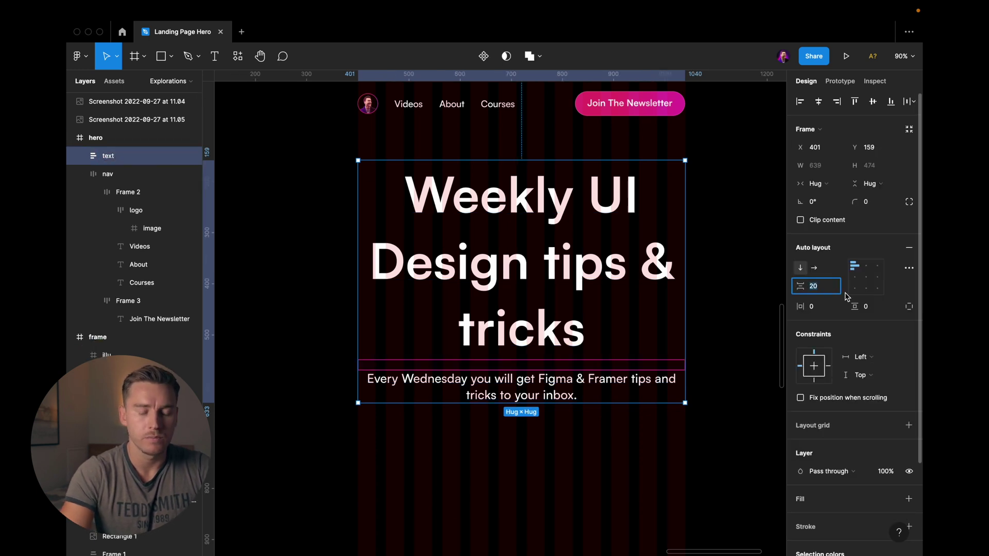
pyautogui.moveTo(799, 286); pyautogui.dragTo(806, 286)
pyautogui.press('Escape')
# Set the hero headline's font size to 72, checking it against the Heading sample
pyautogui.doubleClick(603, 292)
pyautogui.scroll(5, 602, 289)
pyautogui.scroll(-2, 604, 286)
pyautogui.press('Escape')
pyautogui.click(491, 111)
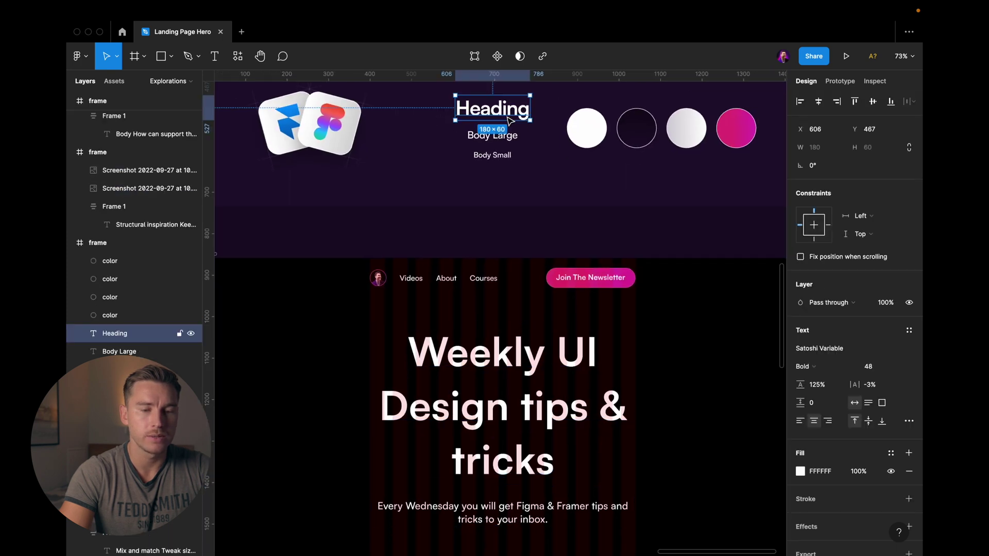
pyautogui.scroll(-3, 542, 324)
pyautogui.click(542, 325)
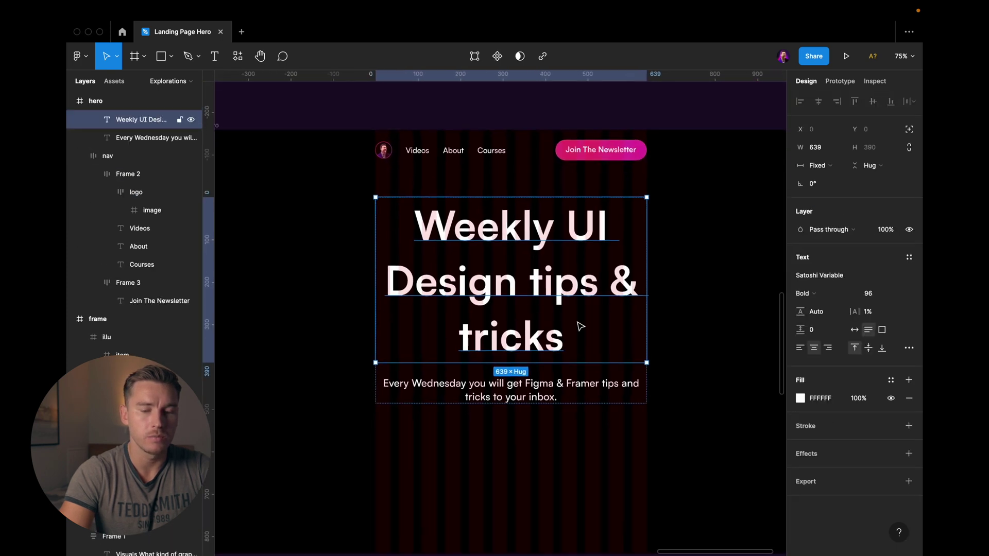
pyautogui.click(870, 293)
pyautogui.write('72')
pyautogui.press('Return')
pyautogui.press('Escape')
pyautogui.scroll(5, 515, 190)
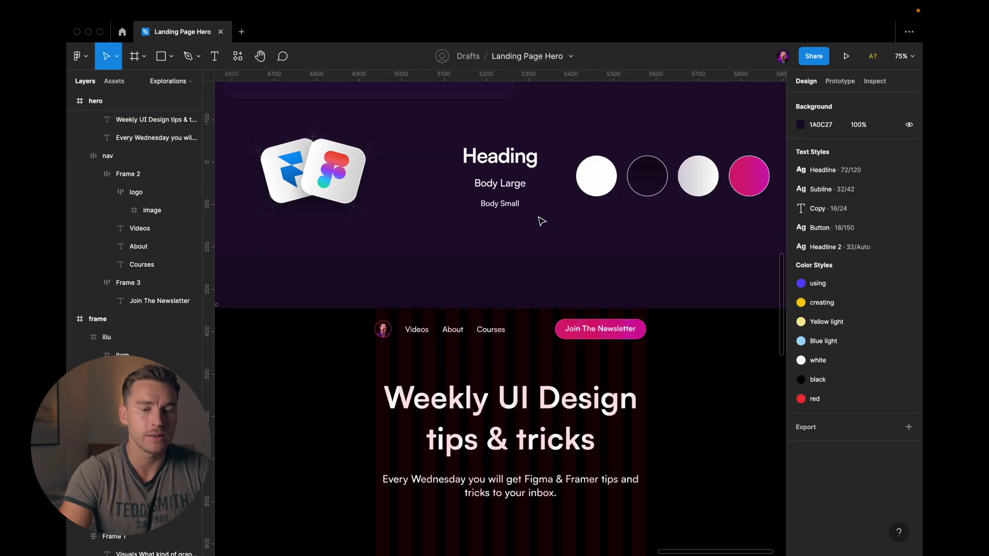
# Copy the Heading sample's text styling onto the hero headline
pyautogui.click(511, 404)
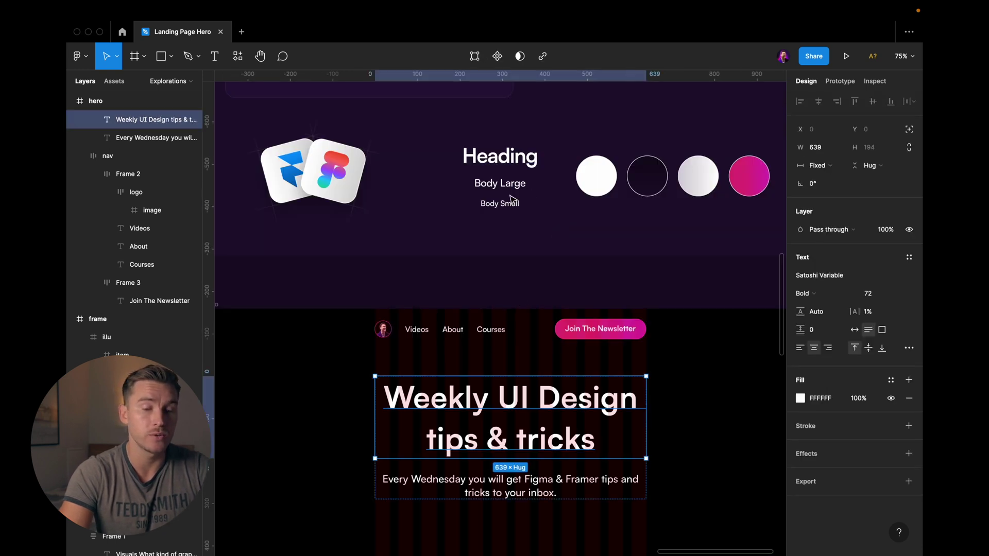
pyautogui.click(515, 150)
pyautogui.press('super+alt+c')
pyautogui.click(515, 437)
pyautogui.press('super+alt+v')
# Move the text group lower in the hero and centre the headline and subtitle
pyautogui.press('Escape')
pyautogui.moveTo(555, 407); pyautogui.dragTo(555, 481)
pyautogui.press('Escape')
pyautogui.scroll(2, 546, 480)
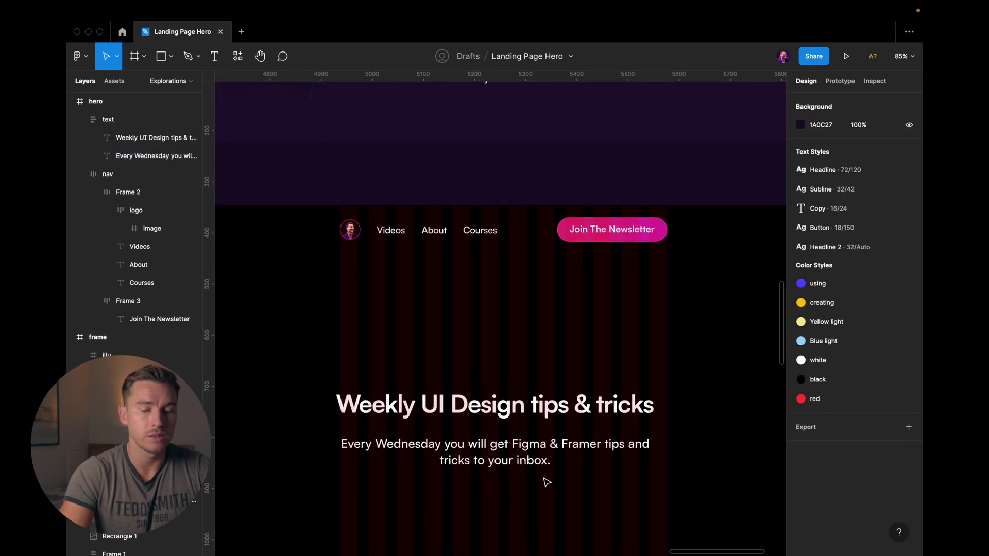
pyautogui.click(547, 454)
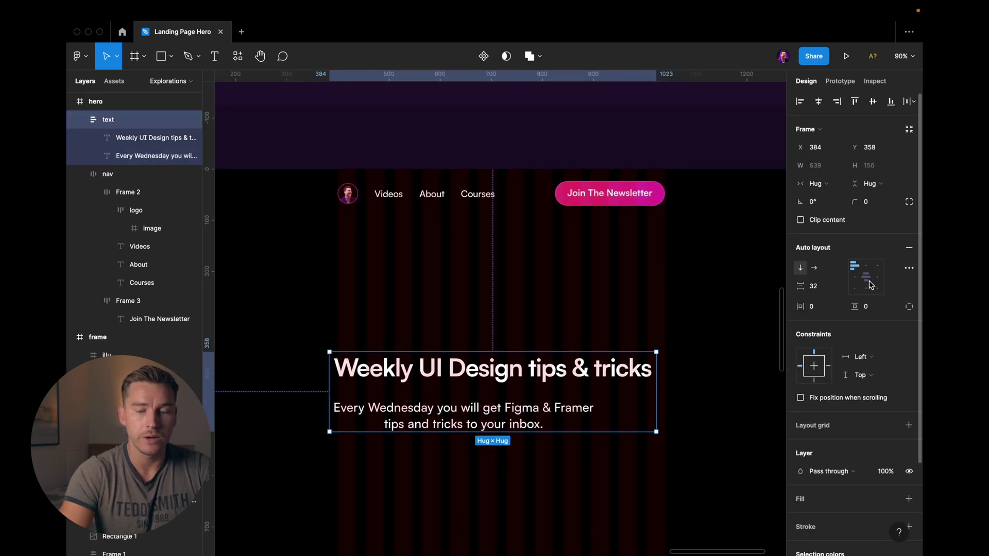
pyautogui.click(867, 276)
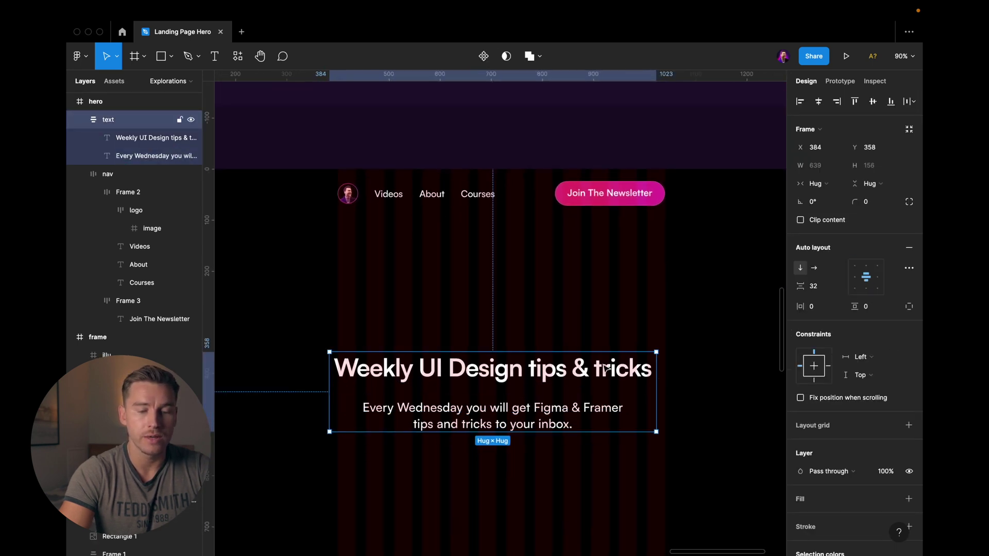
pyautogui.press('Escape')
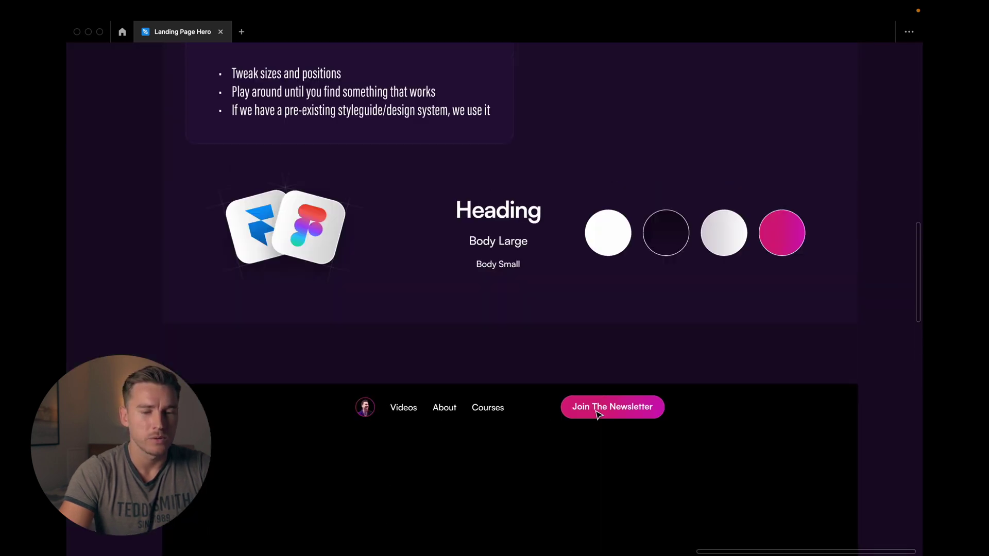
# Try shortening the hero frame to 755 px tall, then undo the change
pyautogui.scroll(-3, 595, 413)
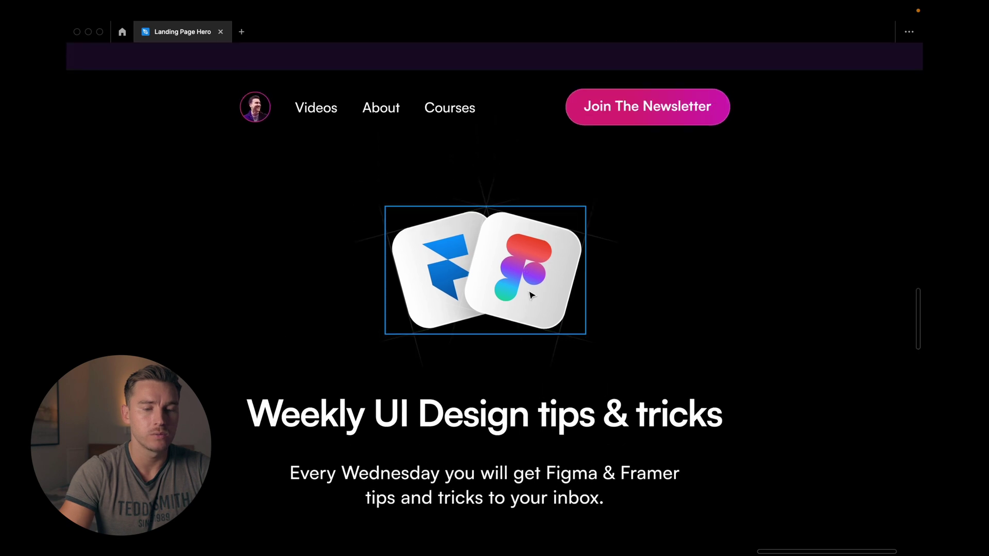
pyautogui.scroll(-3, 532, 295)
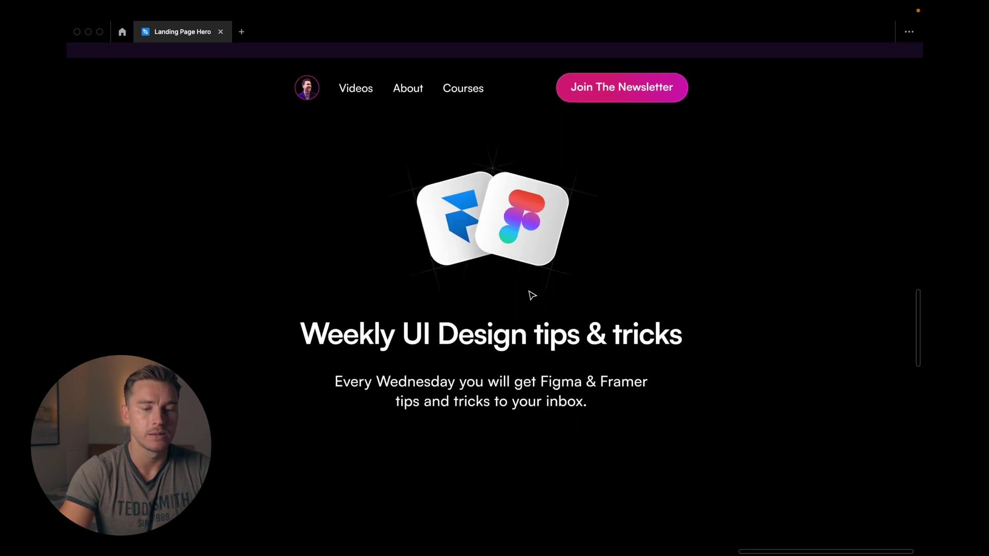
pyautogui.scroll(-3, 532, 294)
pyautogui.moveTo(517, 519); pyautogui.dragTo(517, 426)
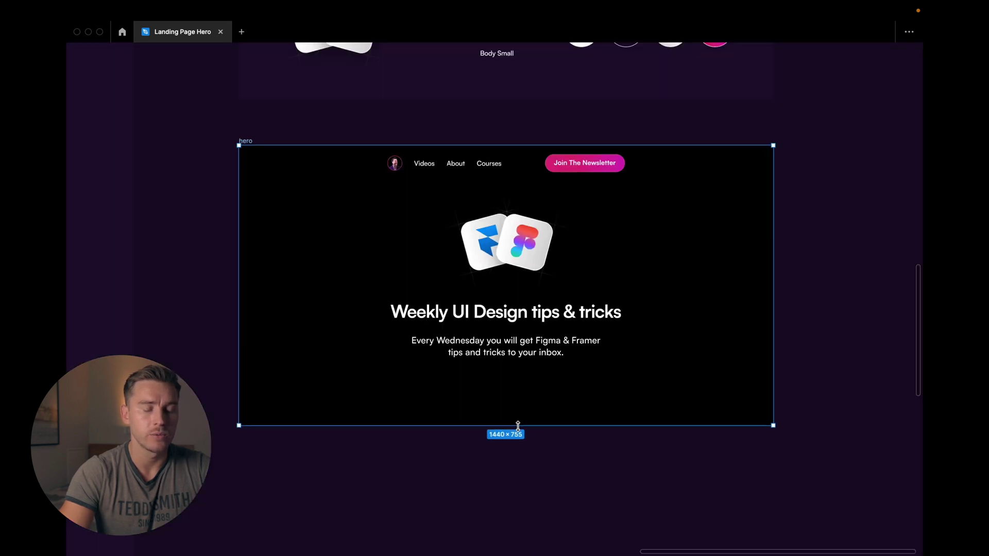
pyautogui.hotkey('ctrl', 'z')
pyautogui.scroll(2, 512, 381)
pyautogui.scroll(-2, 470, 386)
pyautogui.hscroll(-5, 558, 269)
pyautogui.scroll(-5, 470, 385)
pyautogui.scroll(3, 471, 384)
pyautogui.scroll(2, 470, 385)
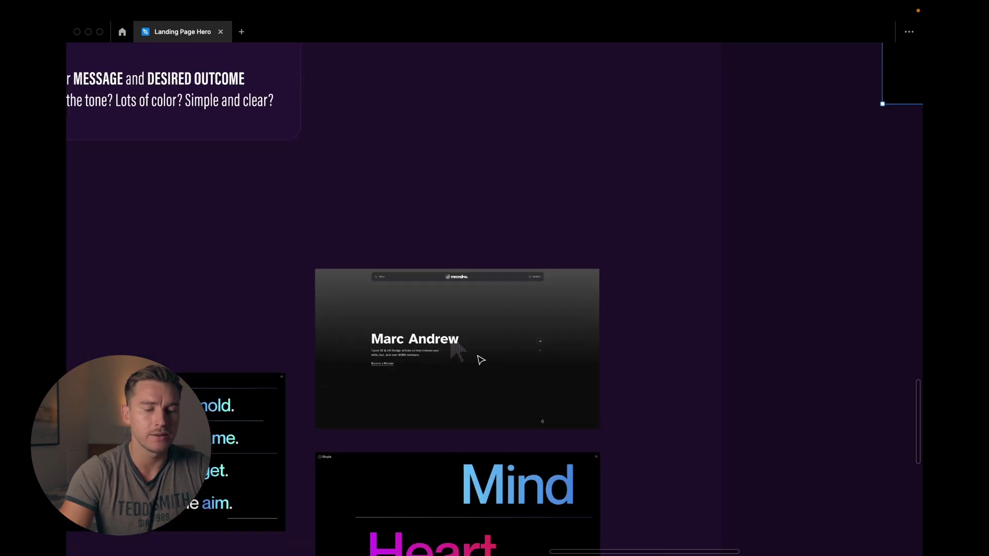
pyautogui.scroll(-3, 498, 364)
pyautogui.scroll(4, 497, 365)
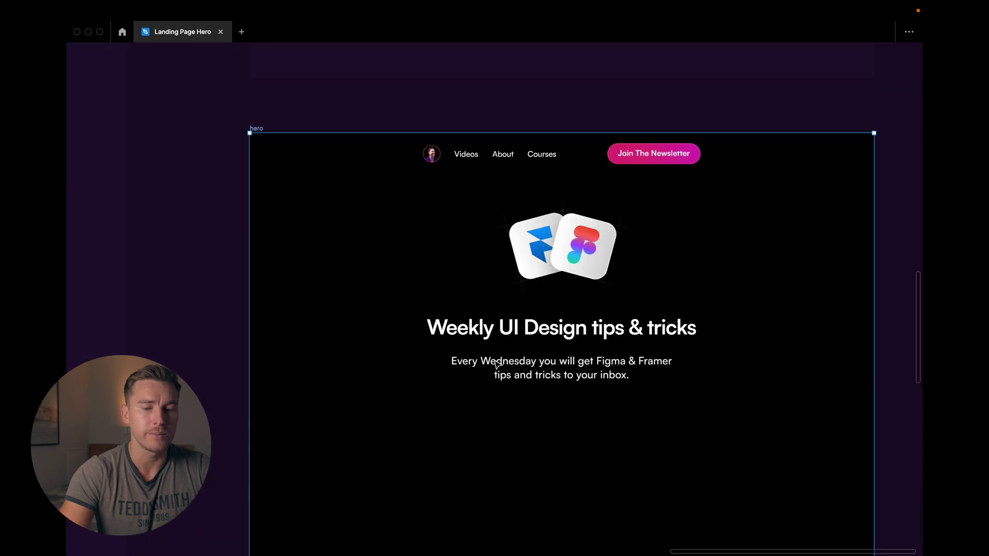
pyautogui.scroll(1, 497, 365)
pyautogui.press('super+backslash')
# Copy the dark gradient fill from the colour circle and paste it onto the hero frame
pyautogui.click(571, 163)
pyautogui.click(791, 348)
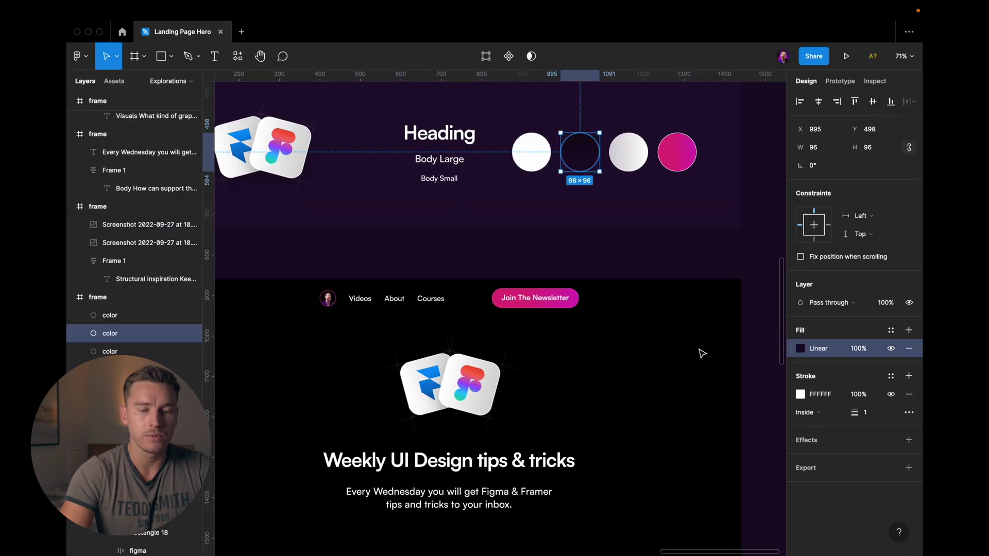
pyautogui.press('super+c')
pyautogui.click(534, 281)
pyautogui.press('super+v')
# Drag the hero frame's bottom edge up to make it shorter
pyautogui.press('super+backslash')
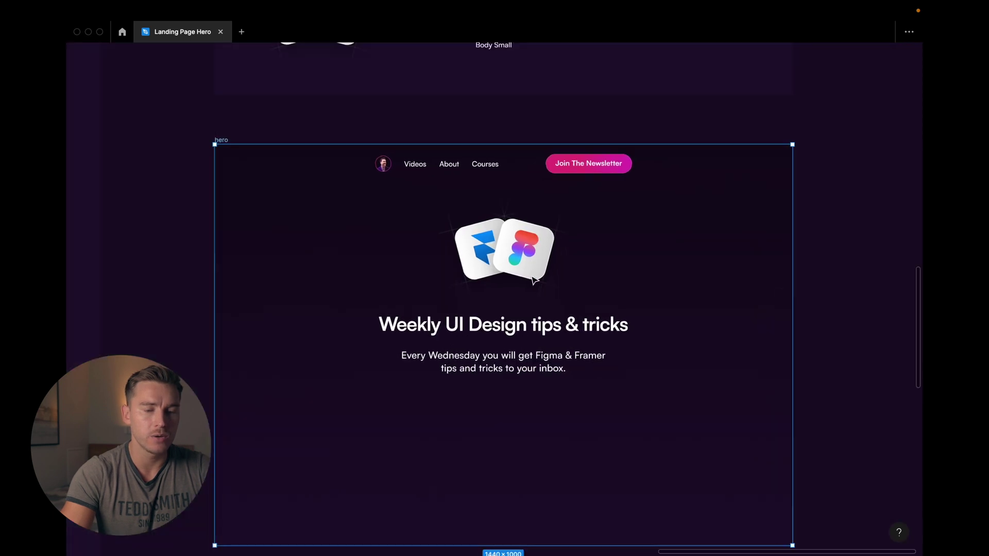
pyautogui.scroll(2, 534, 280)
pyautogui.moveTo(538, 521); pyautogui.dragTo(539, 466)
pyautogui.press('Escape')
pyautogui.scroll(1, 535, 312)
pyautogui.scroll(2, 534, 311)
pyautogui.press('super+backslash')
# Duplicate the Join The Newsletter button twice below the subcopy as a centred auto-layout row
pyautogui.doubleClick(616, 114)
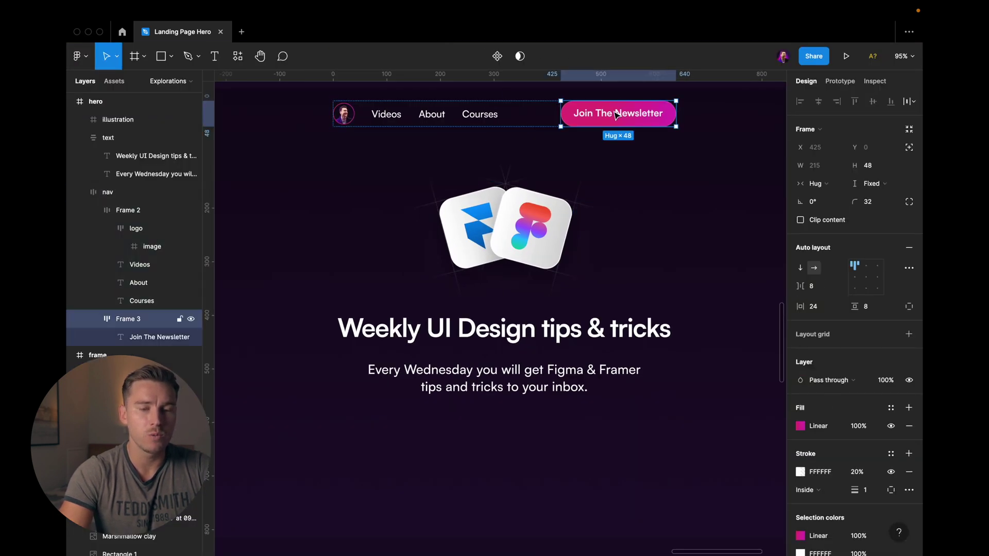
pyautogui.moveTo(608, 123); pyautogui.dragTo(610, 452)
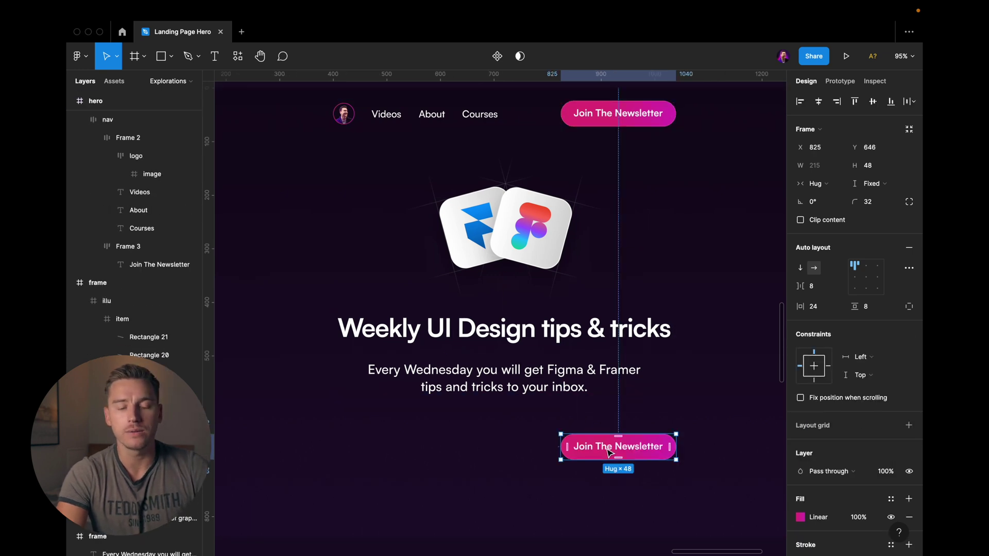
pyautogui.moveTo(590, 450); pyautogui.dragTo(470, 446)
pyautogui.keyDown('shift'); pyautogui.click(608, 449); pyautogui.keyUp('shift')
pyautogui.hotkey('shift', 'a')
pyautogui.hotkey('ctrl', 'g')
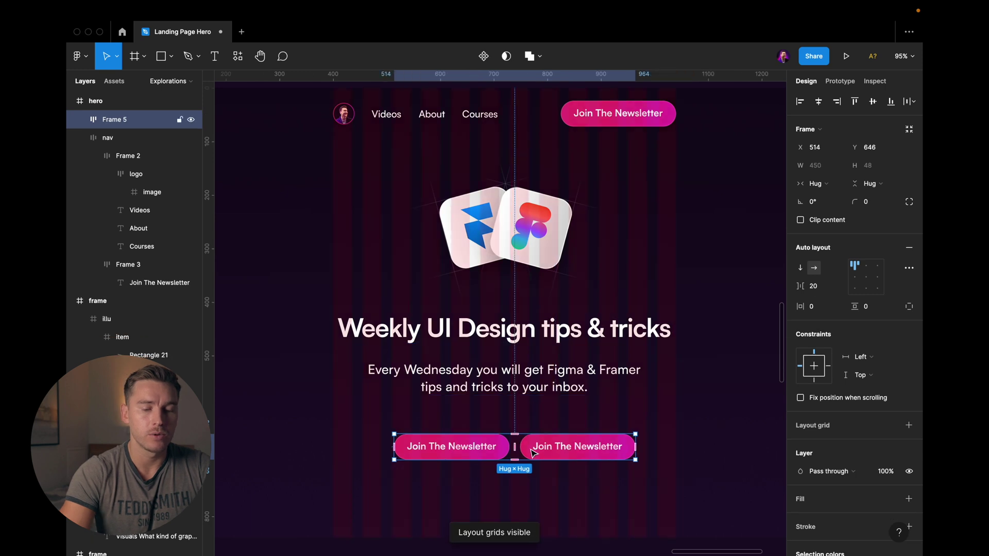
pyautogui.moveTo(593, 448); pyautogui.dragTo(552, 449)
# Relabel the left button with a sample email address and widen it to about 280 px
pyautogui.doubleClick(465, 444)
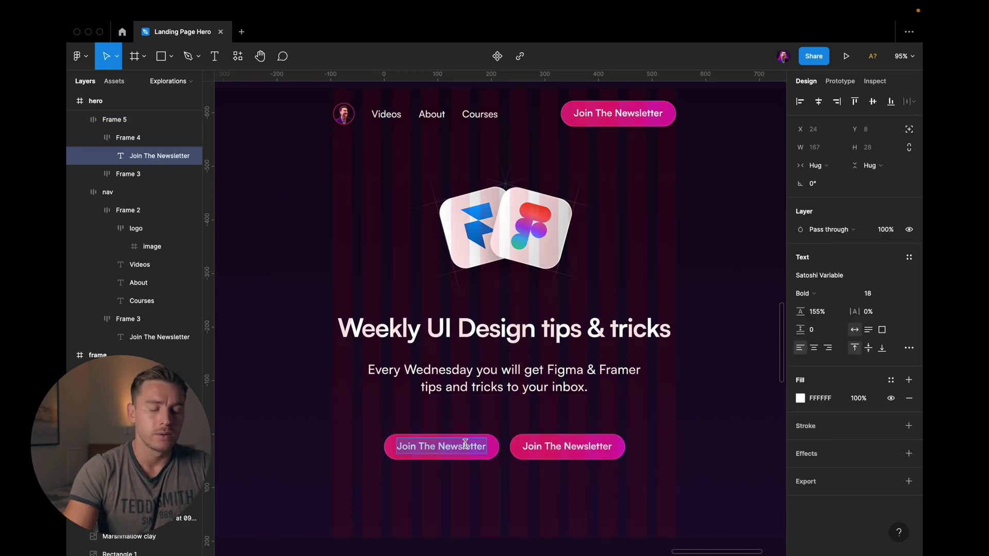
pyautogui.write('Enter yo')
pyautogui.press('BackSpace')
pyautogui.press('BackSpace')
pyautogui.press('BackSpace')
pyautogui.write('jane@')
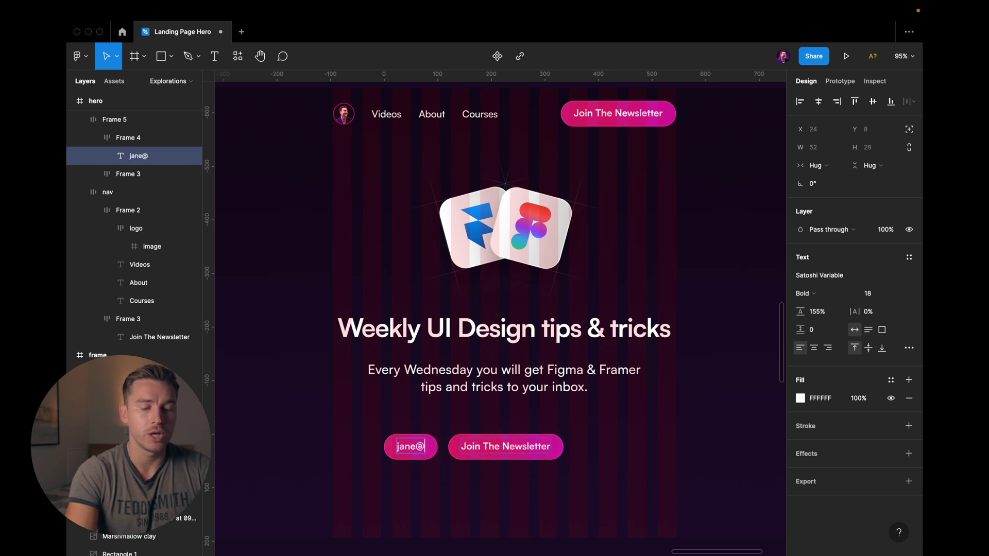
pyautogui.write('doe.com')
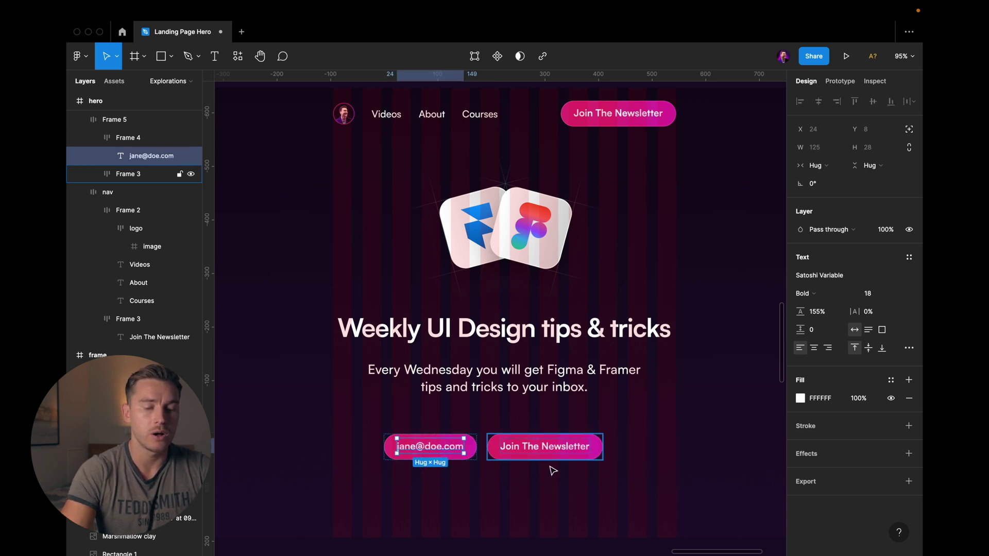
pyautogui.press('Escape')
pyautogui.press('Escape')
pyautogui.moveTo(479, 441); pyautogui.dragTo(534, 435)
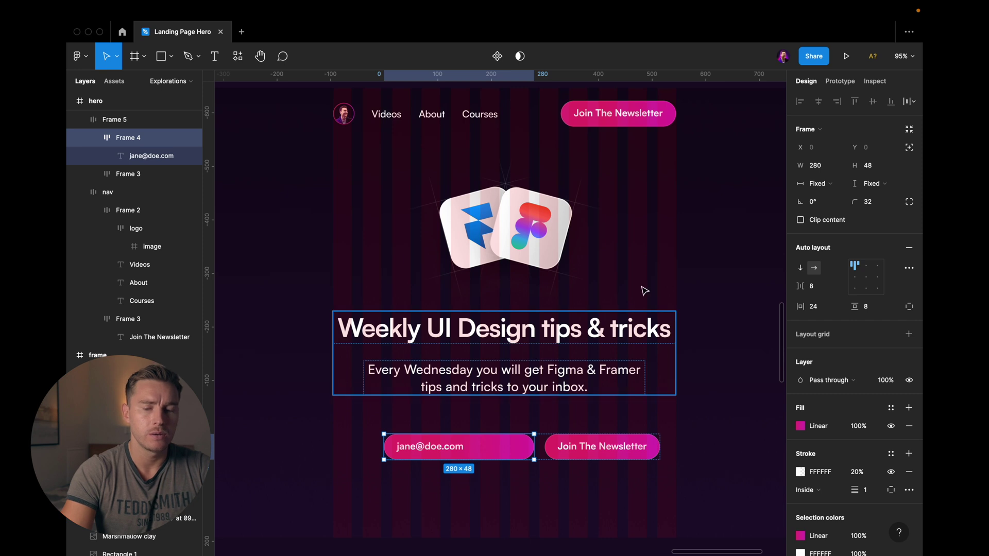
# Copy the third style-guide circle's light gradient fill onto the email field
pyautogui.click(565, 464)
pyautogui.click(493, 442)
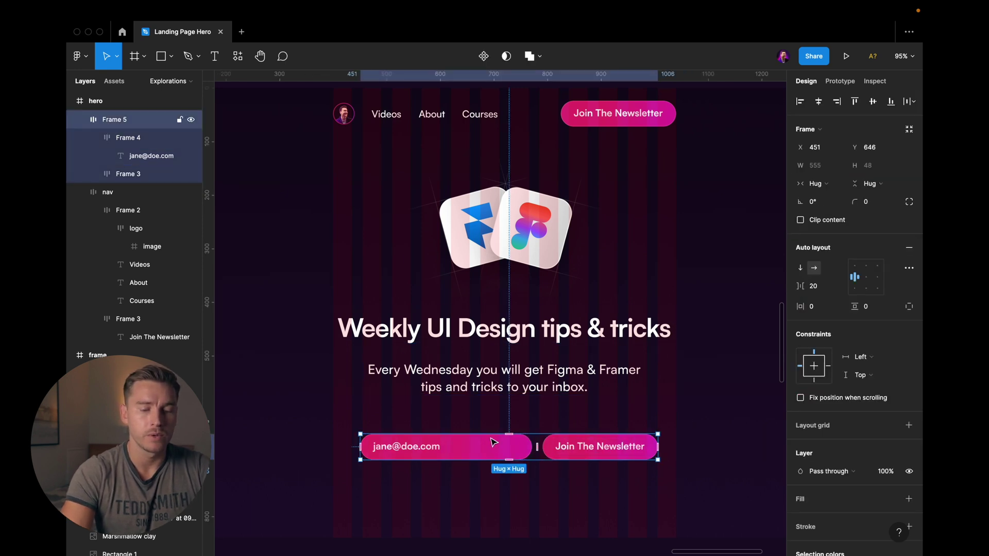
pyautogui.click(493, 442)
pyautogui.scroll(10, 576, 247)
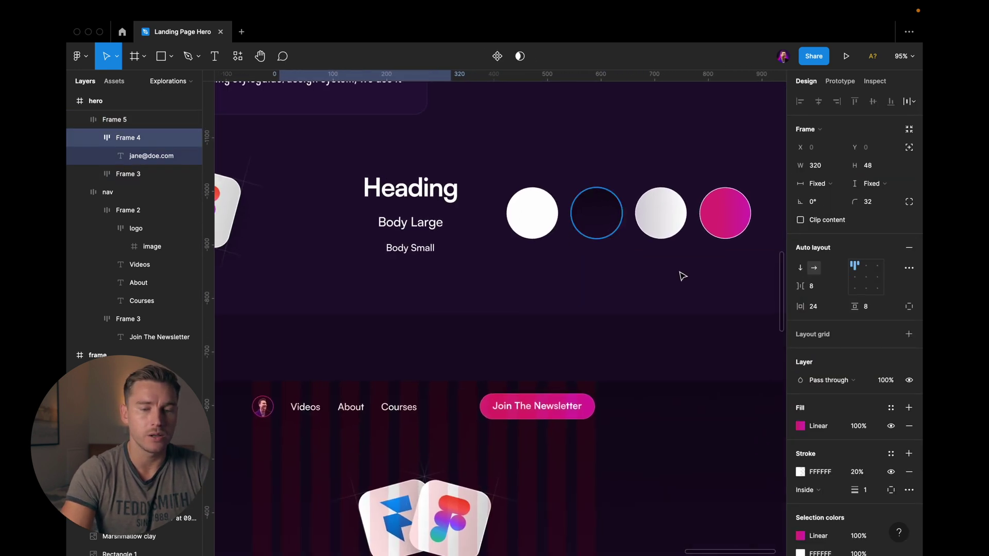
pyautogui.click(667, 231)
pyautogui.click(793, 350)
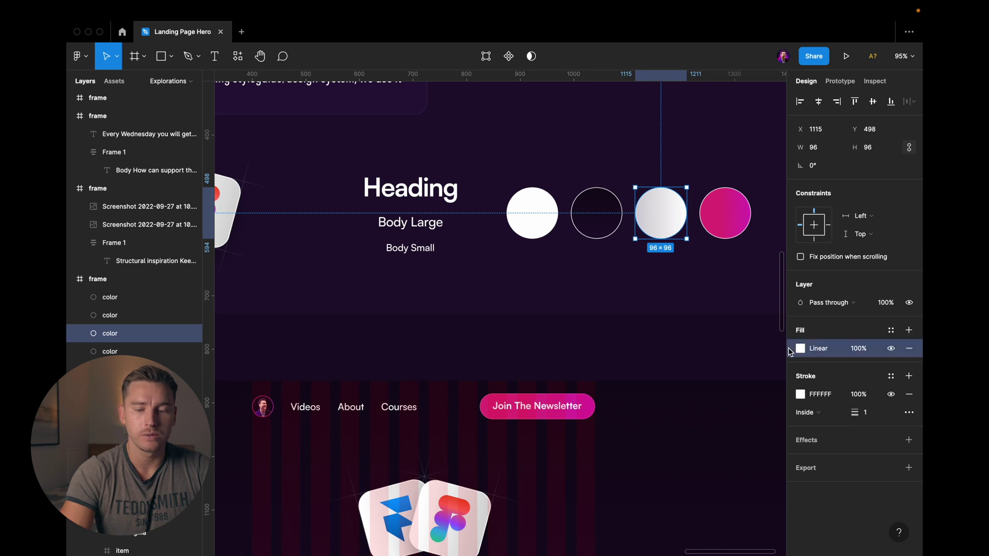
pyautogui.scroll(-10, 653, 311)
pyautogui.click(514, 471)
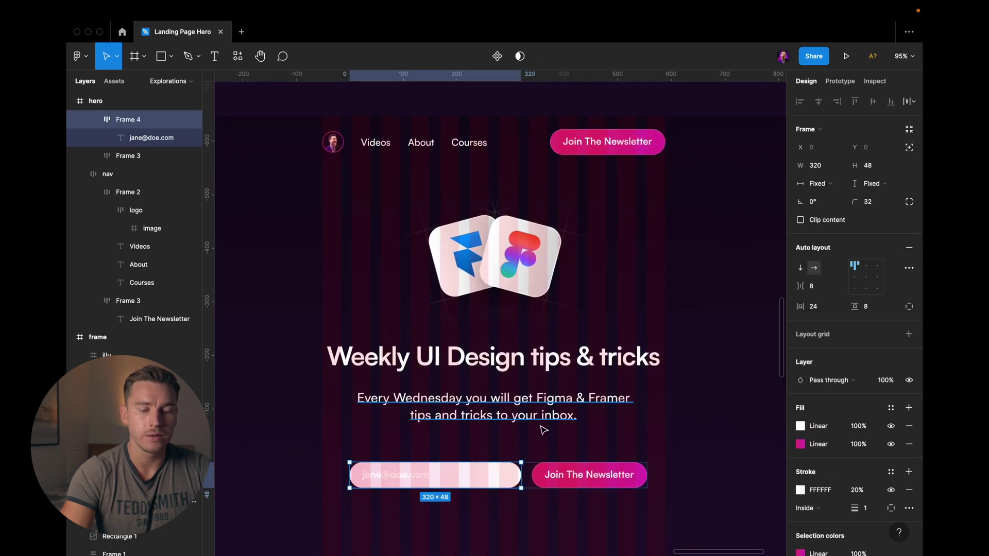
pyautogui.scroll(-1, 540, 423)
pyautogui.scroll(3, 448, 457)
pyautogui.click(422, 431)
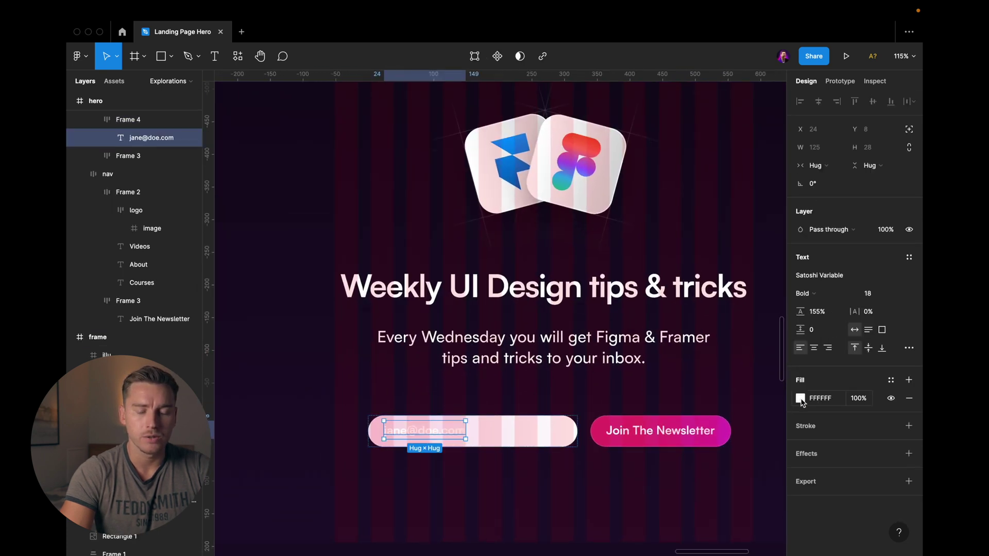
pyautogui.click(800, 399)
pyautogui.moveTo(702, 392); pyautogui.dragTo(650, 409)
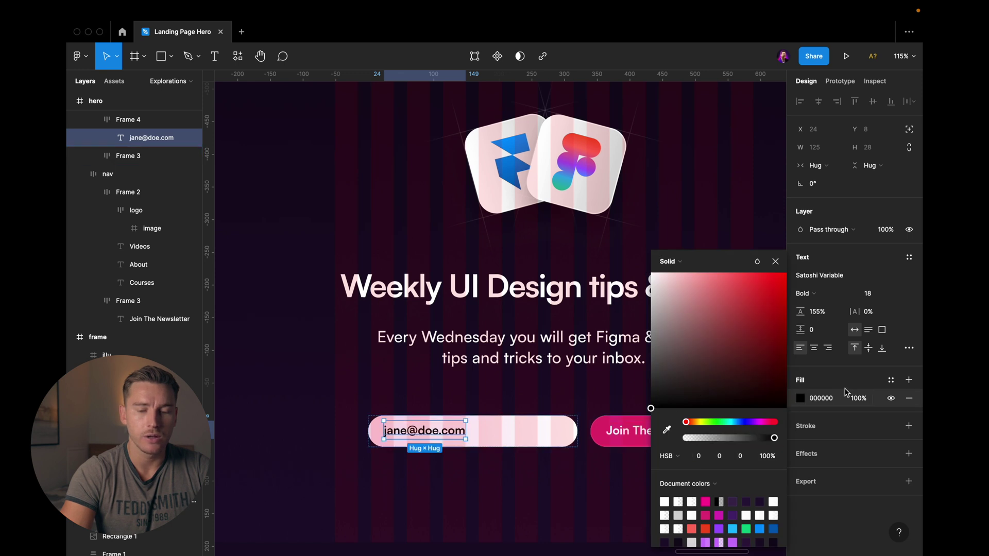
pyautogui.click(857, 398)
pyautogui.write('50')
pyautogui.press('Return')
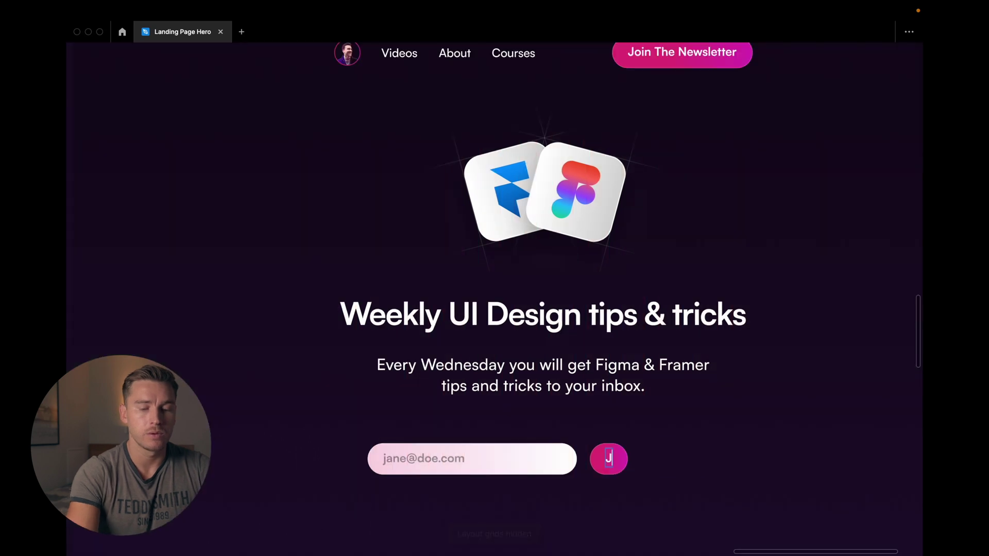
# Change the button label to 'Join For Free →', inserting the arrow from the symbol picker
pyautogui.write('oin For Free')
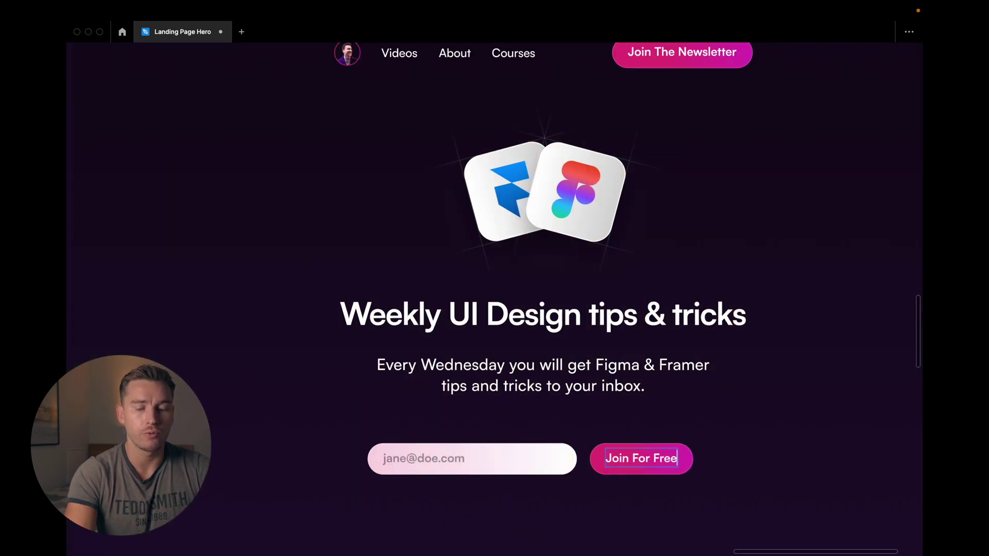
pyautogui.write(' ->')
pyautogui.press('BackSpace')
pyautogui.press('BackSpace')
pyautogui.press('BackSpace')
pyautogui.press('ctrl+super+space')
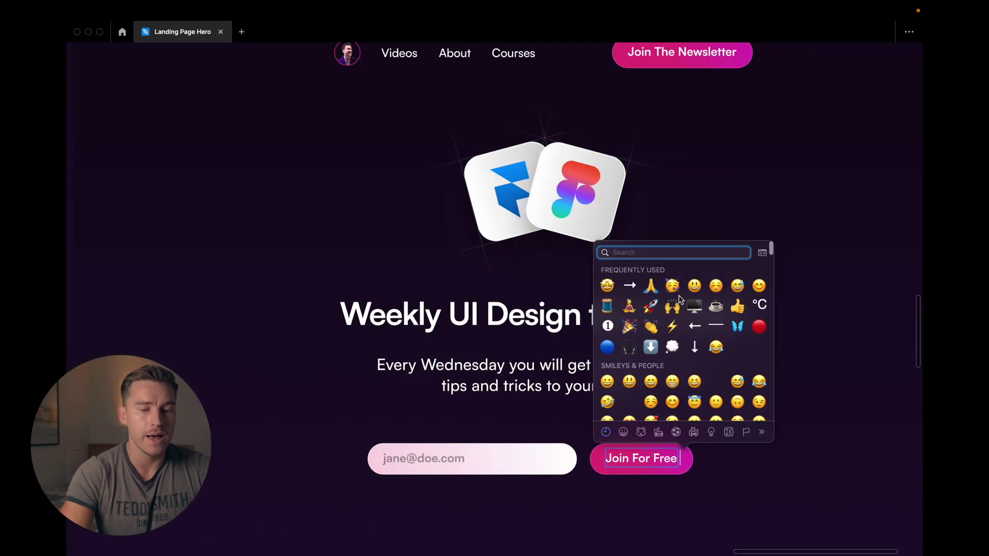
pyautogui.click(633, 288)
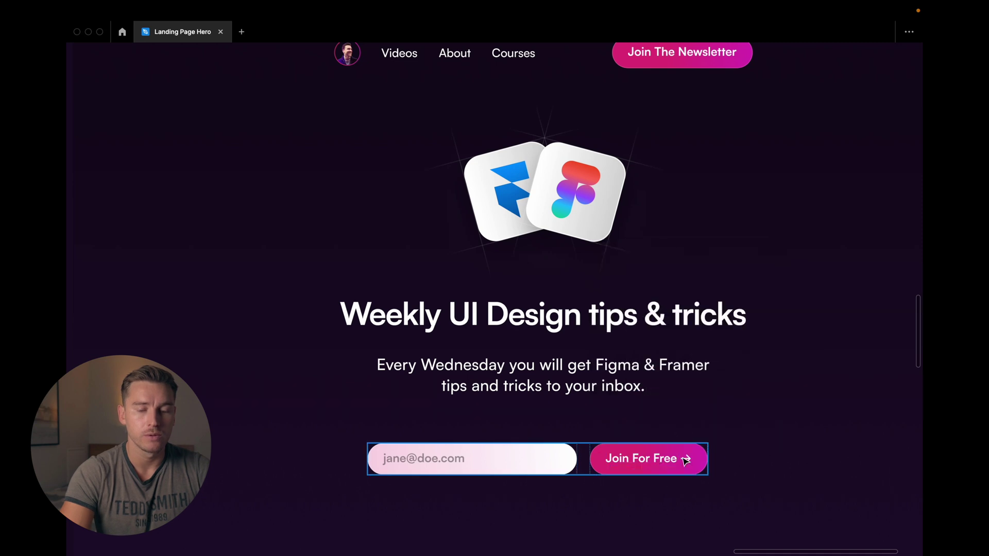
pyautogui.press('Escape')
# Give the Join For Free button a 64 px height and 32 px horizontal padding
pyautogui.scroll(1, 677, 389)
pyautogui.click(587, 448)
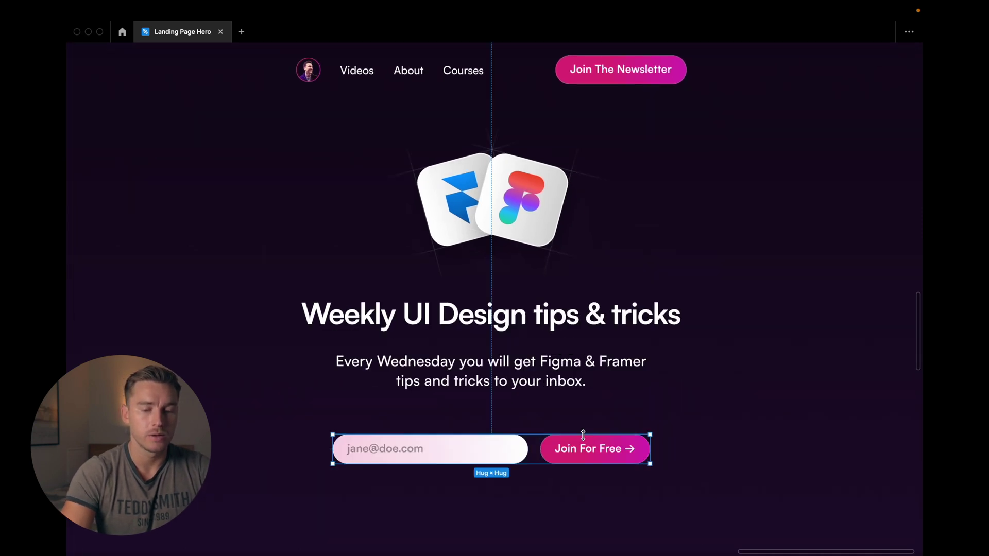
pyautogui.hotkey('ctrl', '\\')
pyautogui.click(587, 448)
pyautogui.click(881, 165)
pyautogui.write('64')
pyautogui.press('Return')
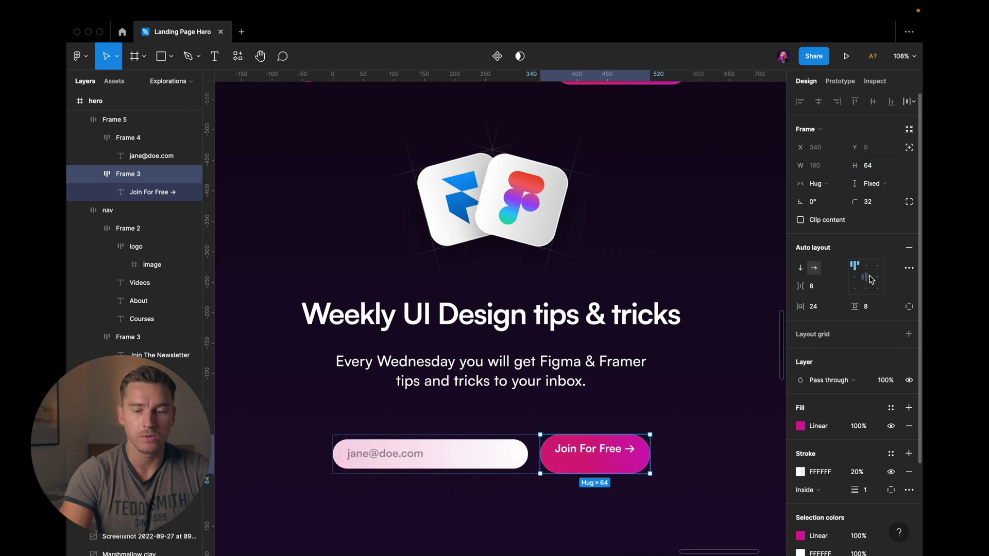
pyautogui.click(812, 306)
pyautogui.write('32')
pyautogui.press('Return')
# Set the email field to 64 px tall with 32 px horizontal padding
pyautogui.click(489, 455)
pyautogui.write('64')
pyautogui.press('Return')
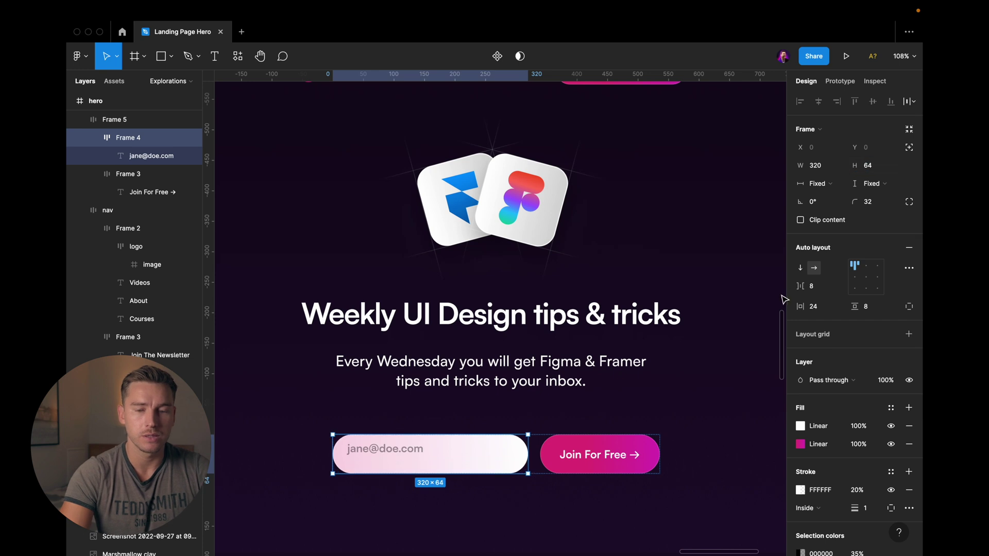
pyautogui.click(812, 306)
pyautogui.write('32')
pyautogui.press('Return')
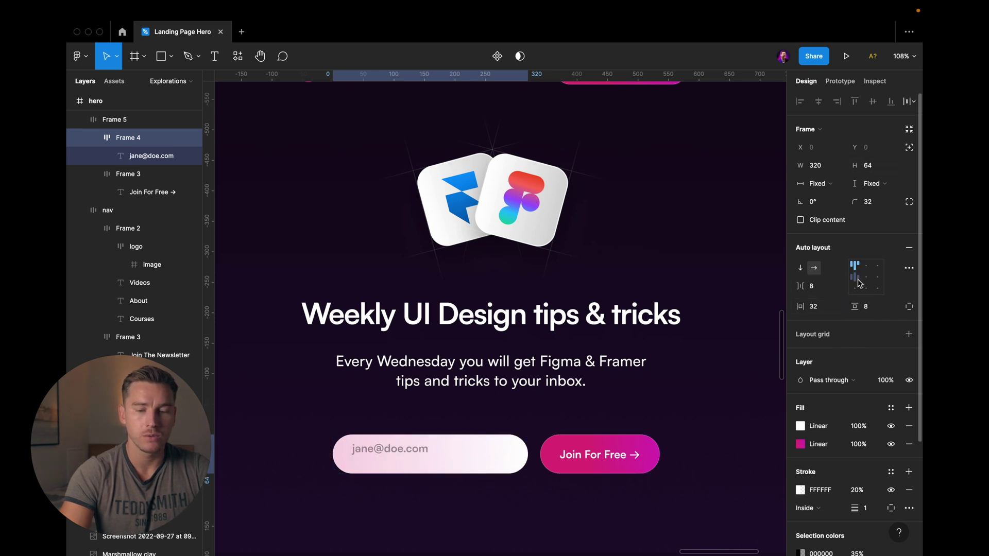
# Select the email-and-button row and hide the editor panels to preview the hero
pyautogui.click(554, 399)
pyautogui.click(515, 457)
pyautogui.click(474, 479)
pyautogui.click(477, 470)
pyautogui.press('super+backslash')
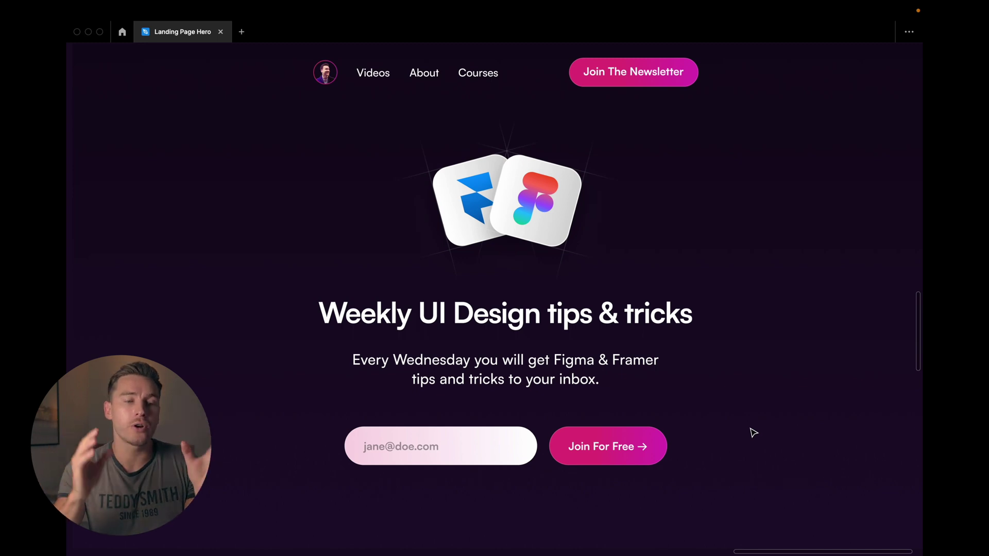